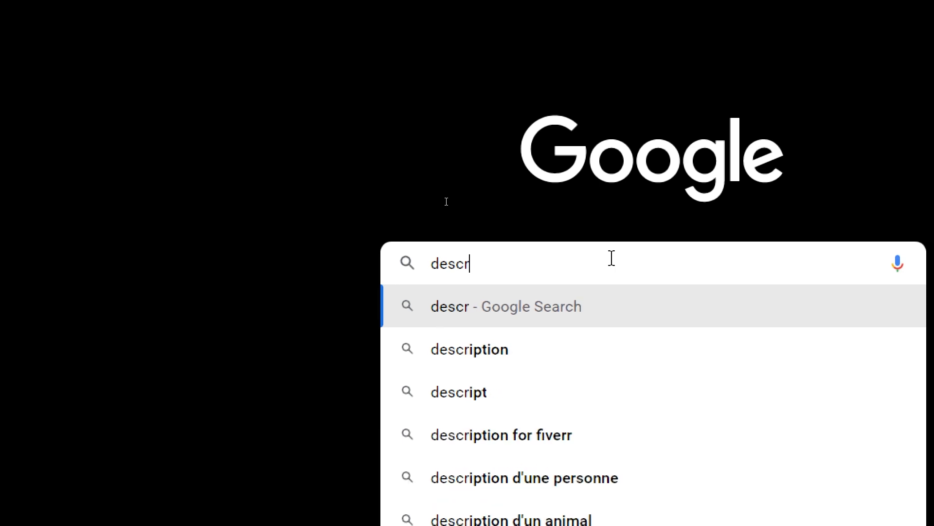
Step: Search Google for "descript" and open the free sign-up form from the official Descript website
key("Return")
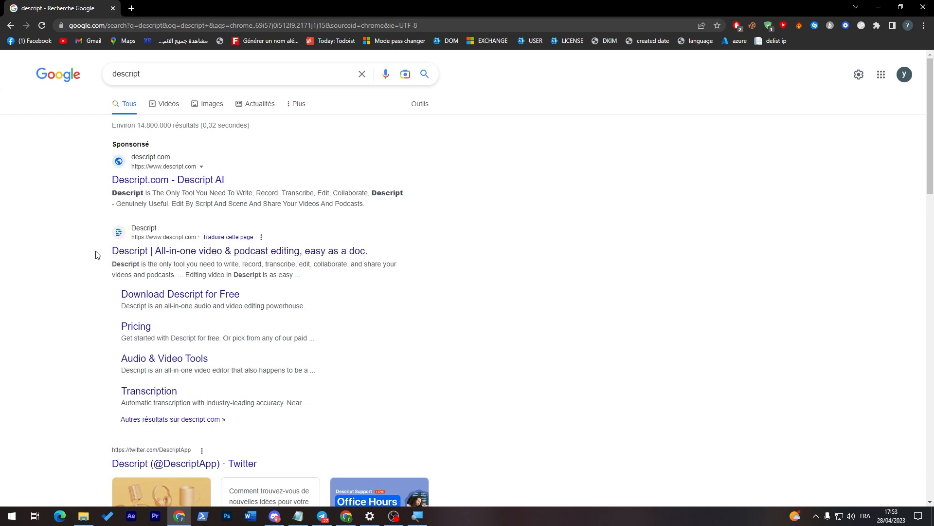
left_click(148, 253)
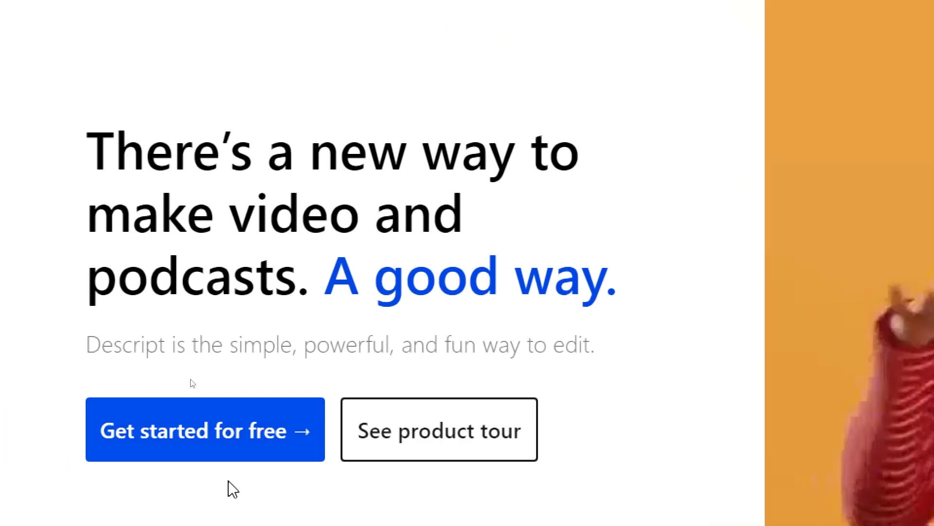
left_click(208, 440)
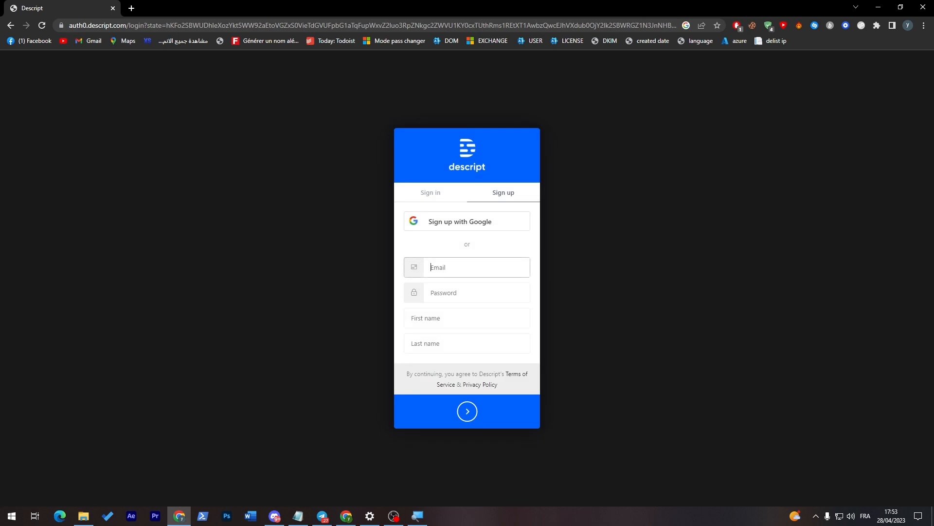
Step: Sign up for Descript with an existing Google account
left_click(438, 244)
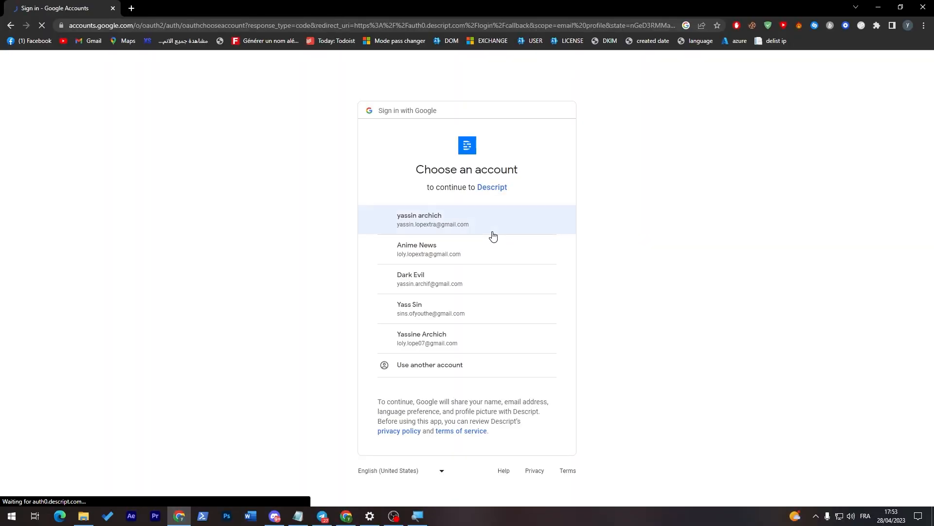
left_click(477, 227)
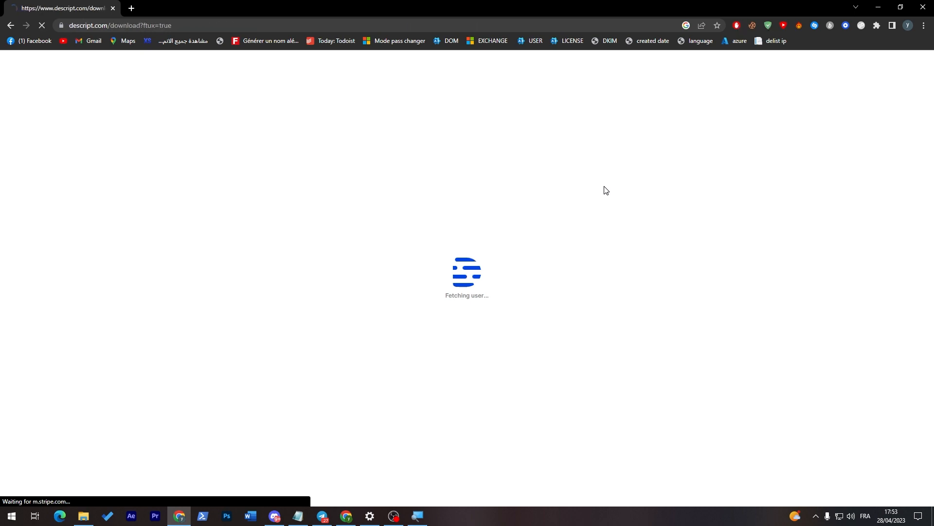
left_click_drag(149, 234, 301, 234)
double_click(300, 233)
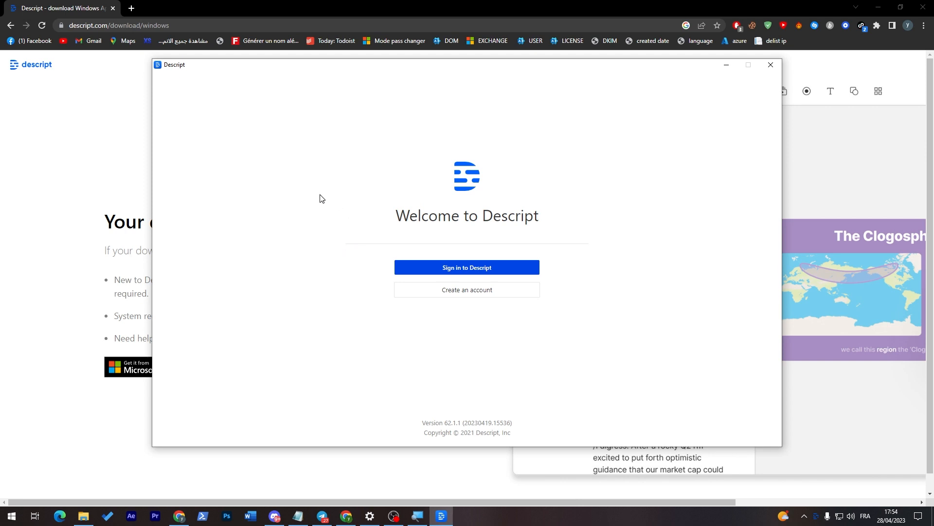
Step: Sign in to the Descript desktop app through the browser and choose Creator as the use of Descript
left_click(463, 268)
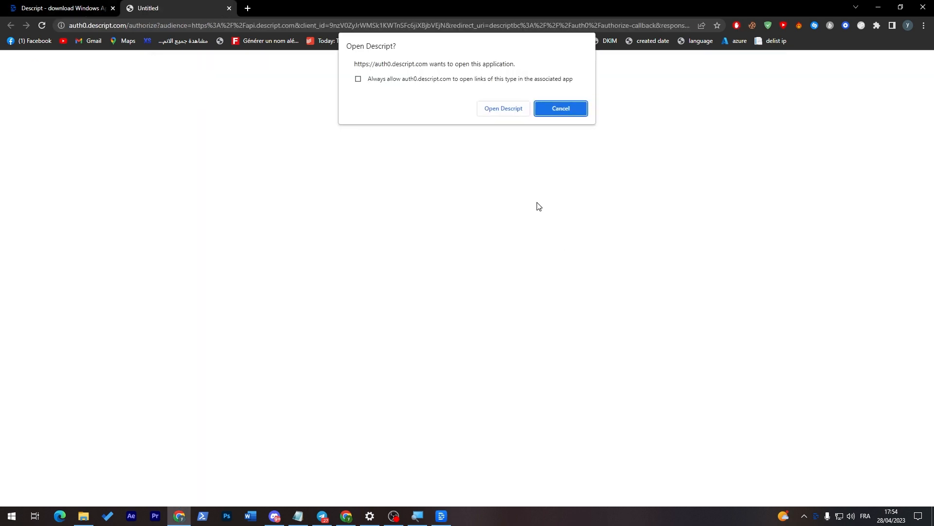
left_click(504, 108)
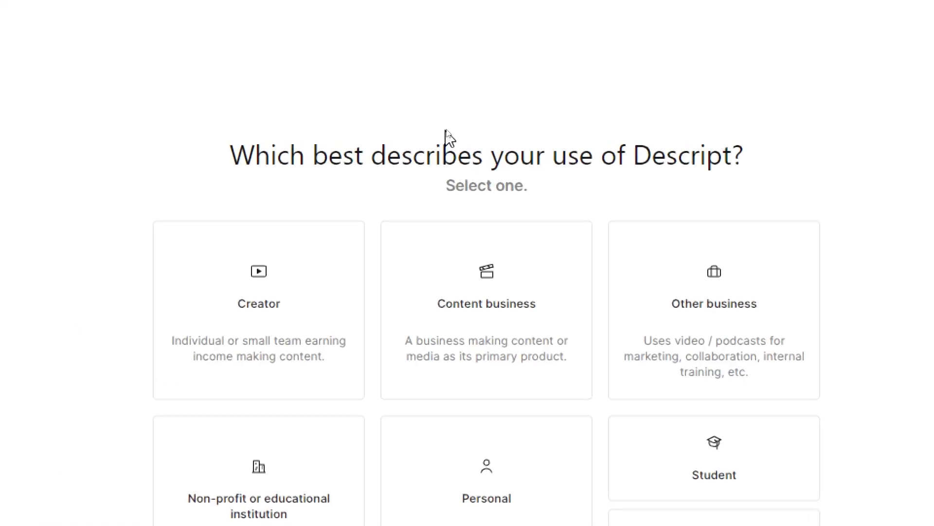
scroll(581, 430, "down", 1)
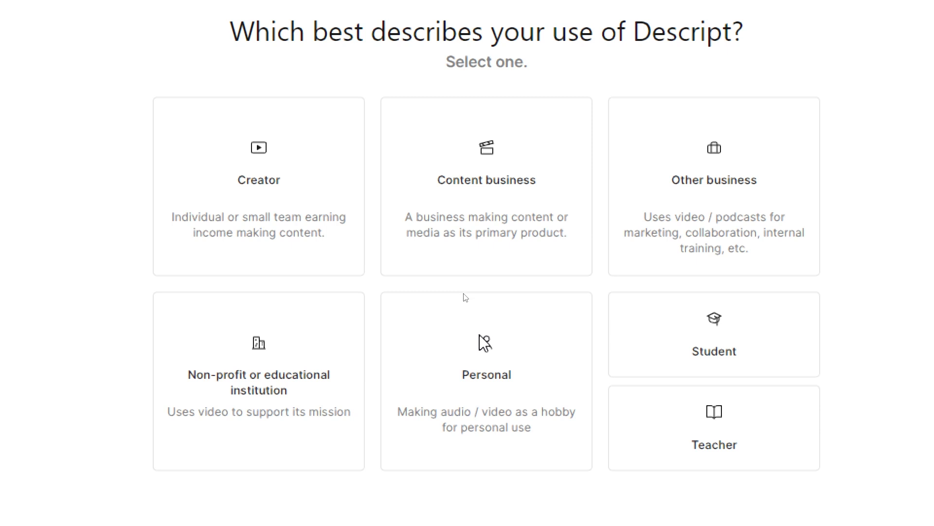
left_click(309, 192)
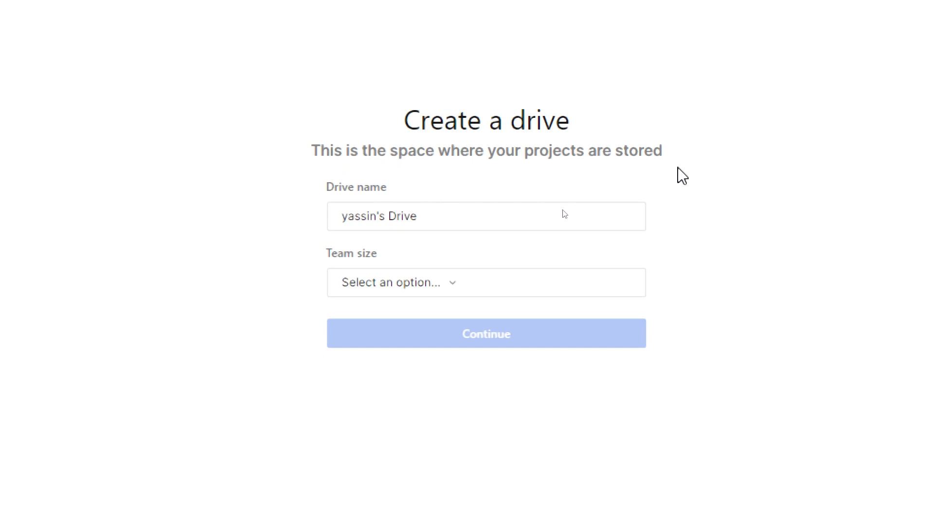
Step: Create the drive under its suggested name with team size "Just me" and skip inviting team members
left_click(421, 283)
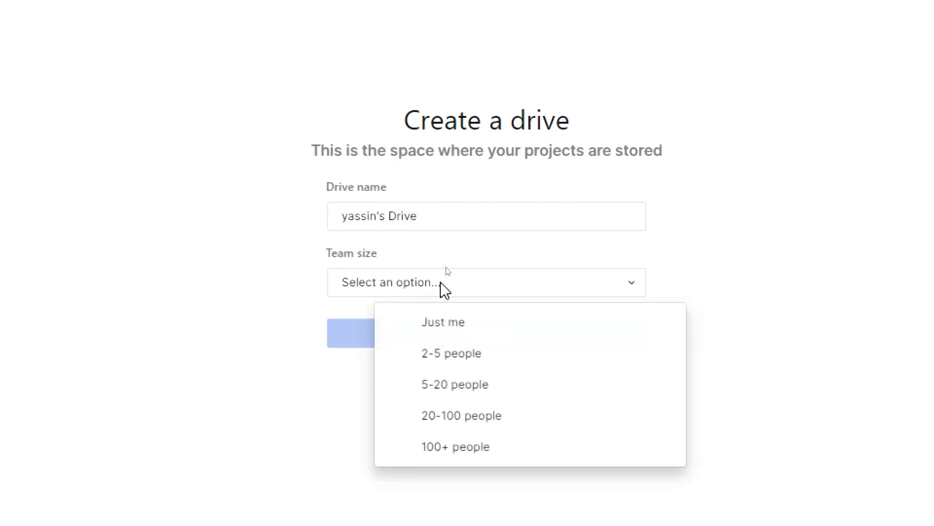
left_click(501, 323)
left_click_drag(344, 215, 424, 215)
left_click(297, 224)
left_click(586, 337)
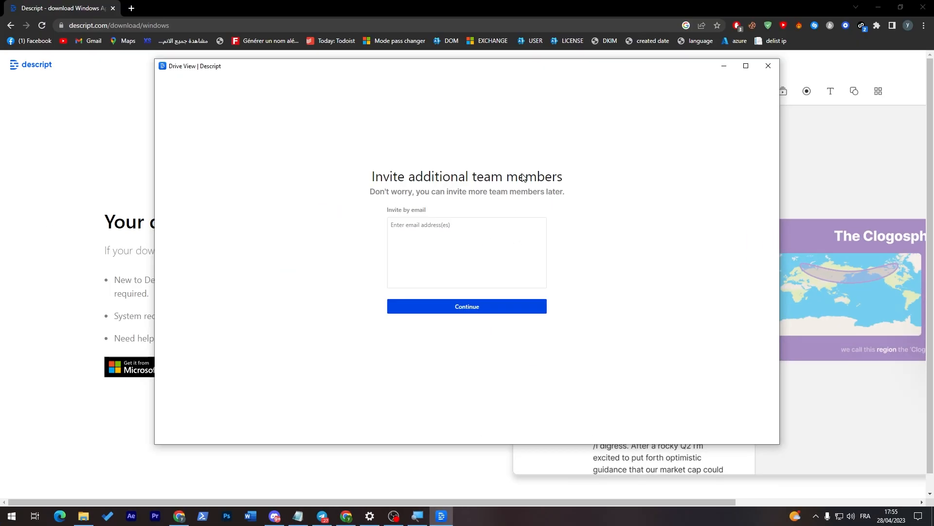
left_click(448, 306)
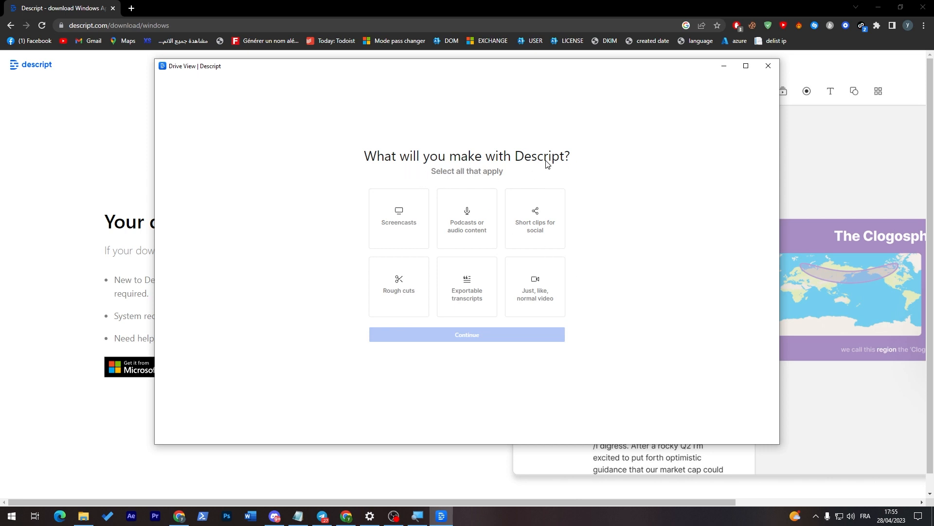
Step: Choose "Just, like, normal video" as the content to make and accept Video and English as the project defaults
left_click(537, 284)
left_click(483, 336)
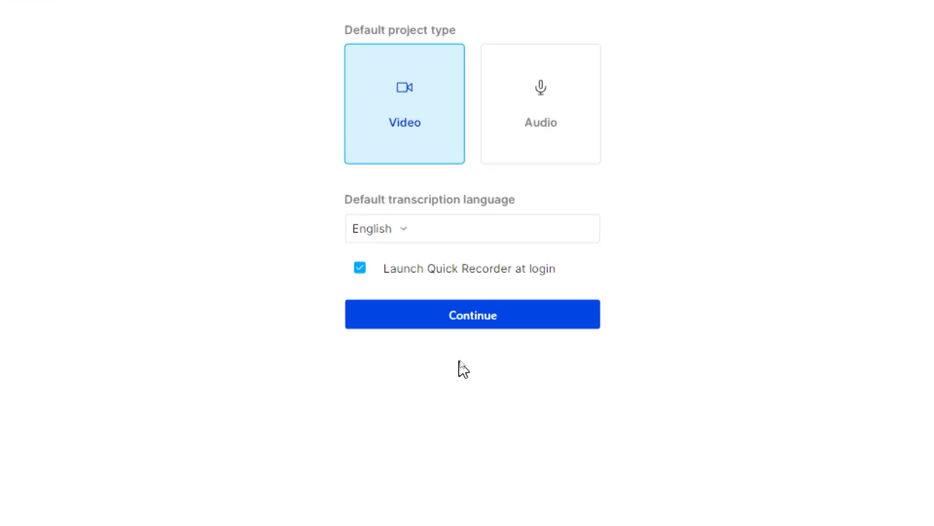
left_click(485, 315)
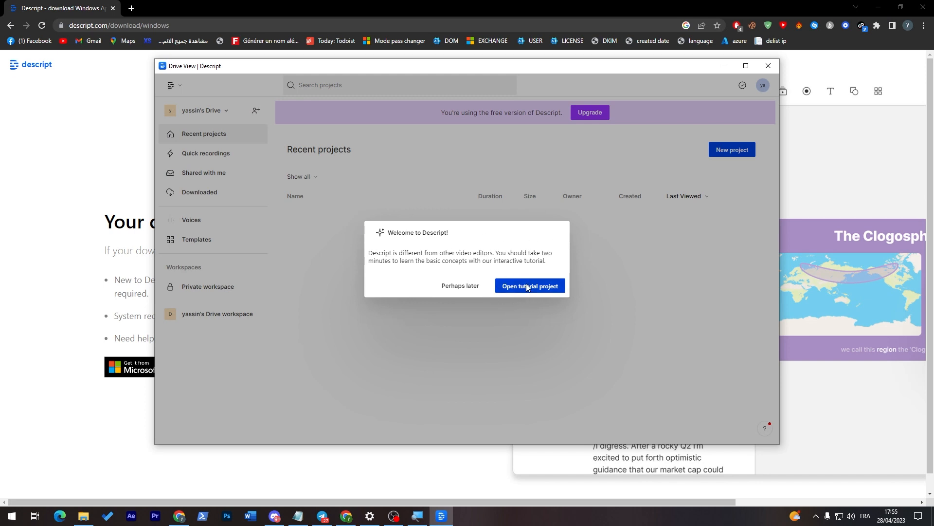
Step: Decline the tutorial project and create a new project titled "Tutorial"
left_click(461, 289)
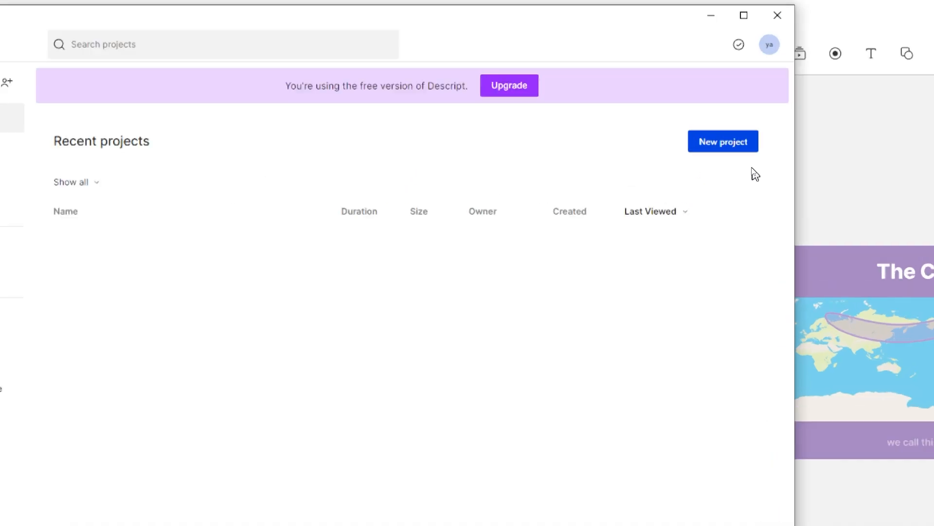
left_click(743, 153)
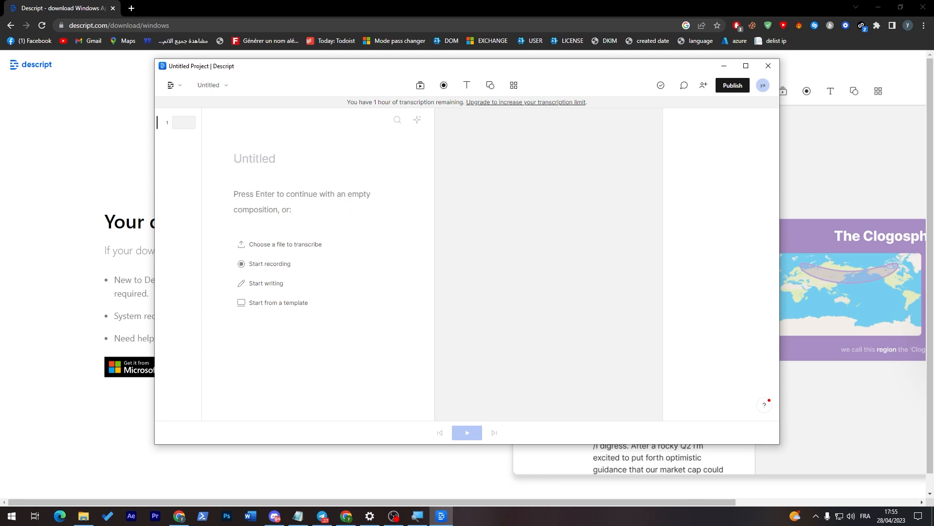
type("Tutorial")
key("Return")
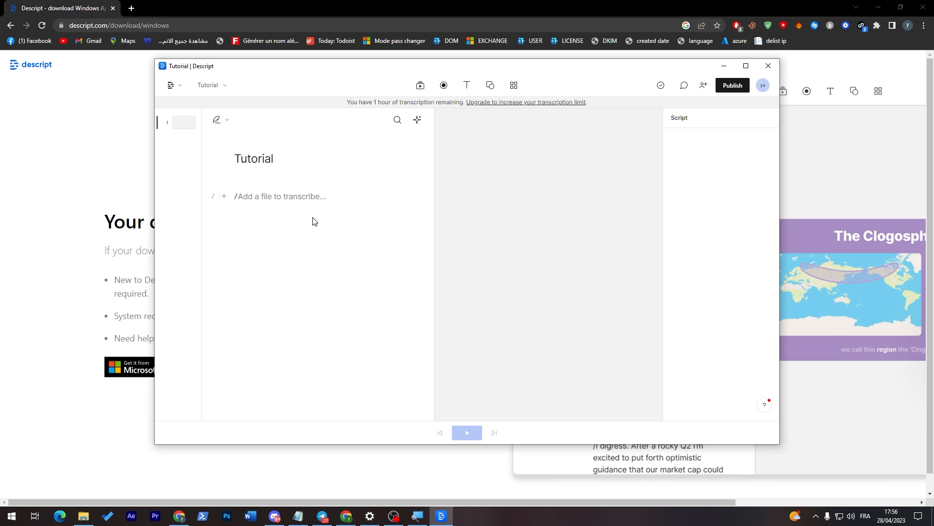
Step: Add a text layer reading "Hello everyone" and shorten it to end at about 2.6 s on the timeline
left_click(224, 196)
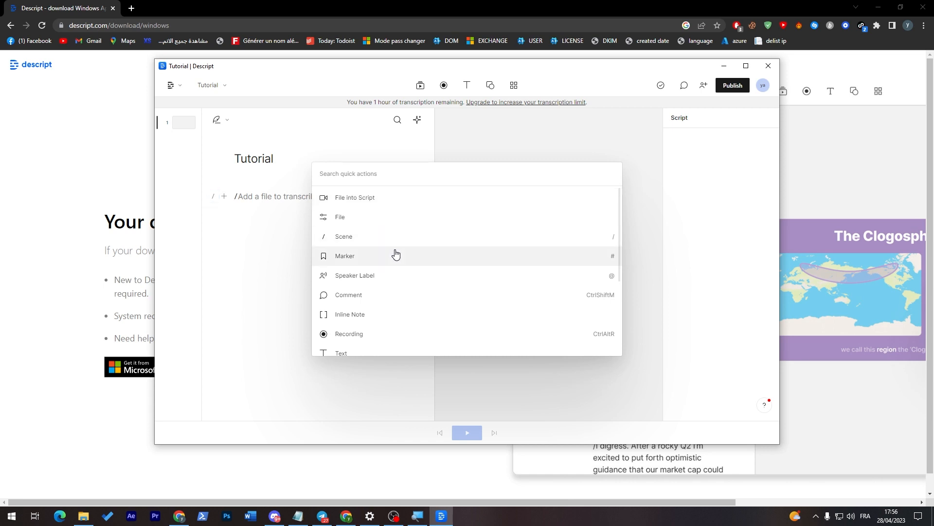
left_click_drag(621, 240, 623, 322)
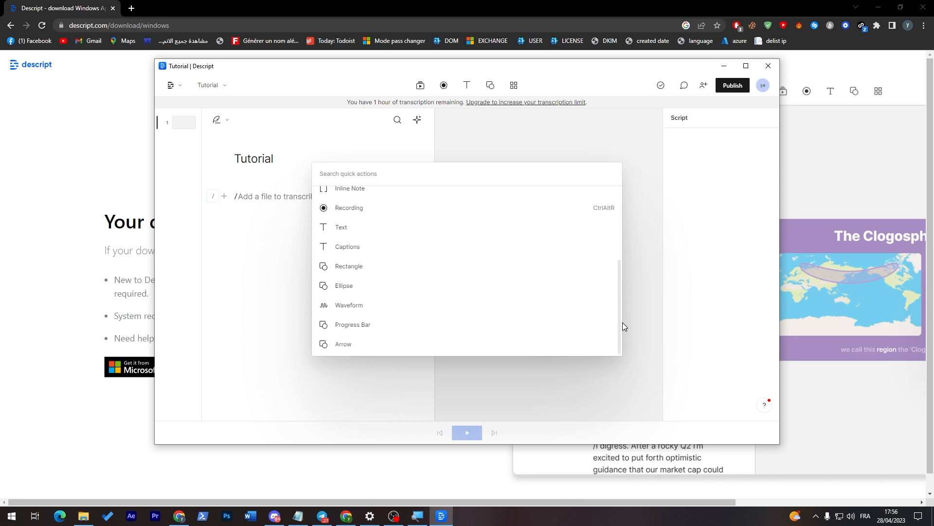
left_click(351, 235)
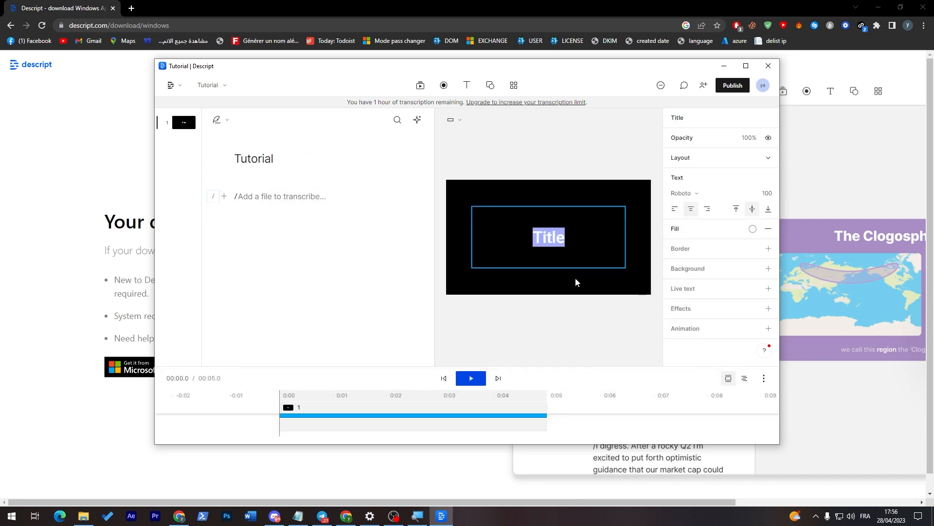
type("Hello ")
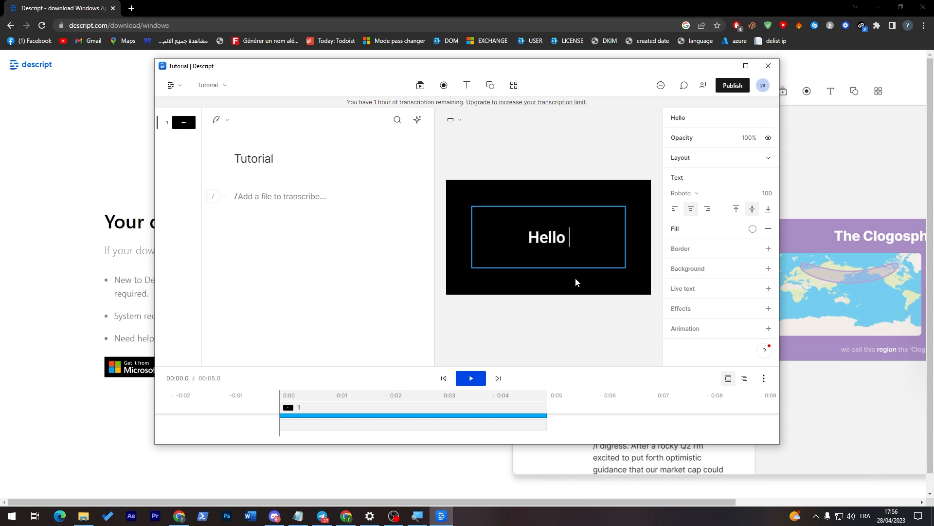
type("everyone")
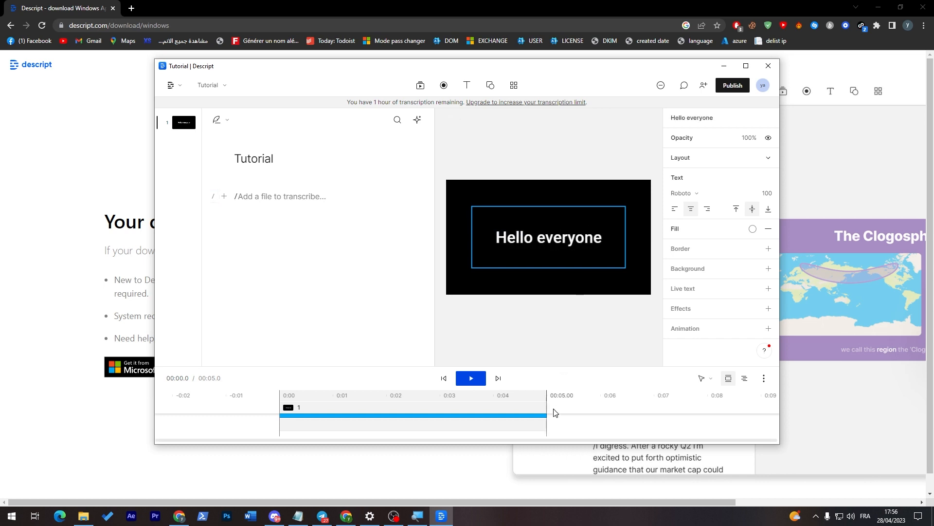
left_click_drag(546, 418, 424, 416)
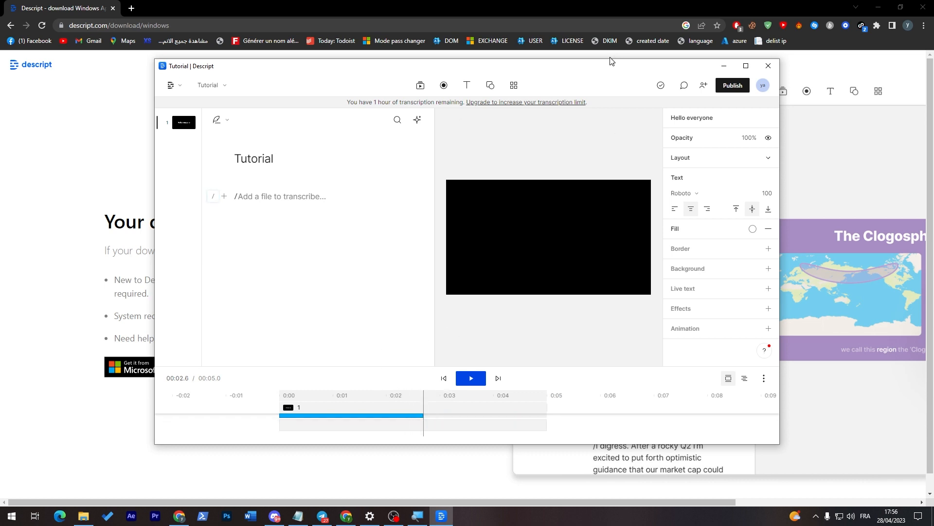
Step: Maximize the Descript window and give the scene a red background, hex c62c2c
double_click(605, 66)
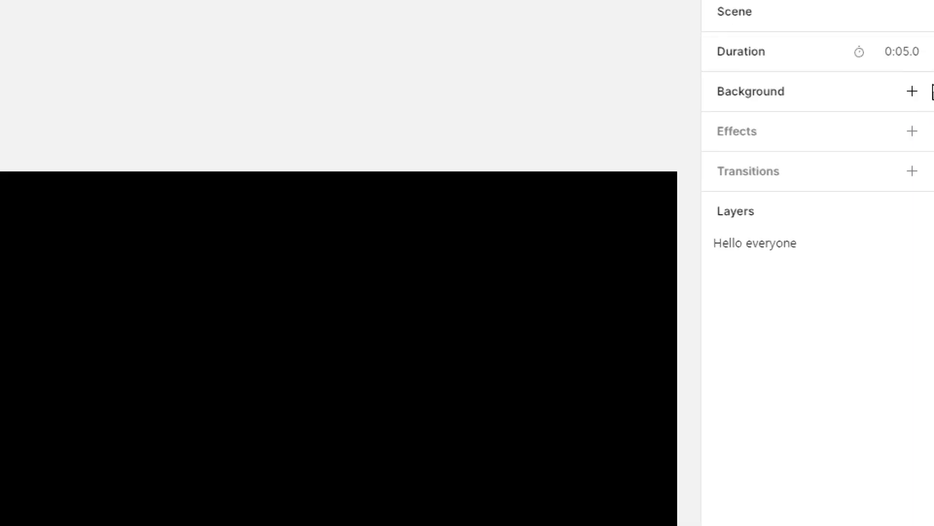
left_click(923, 97)
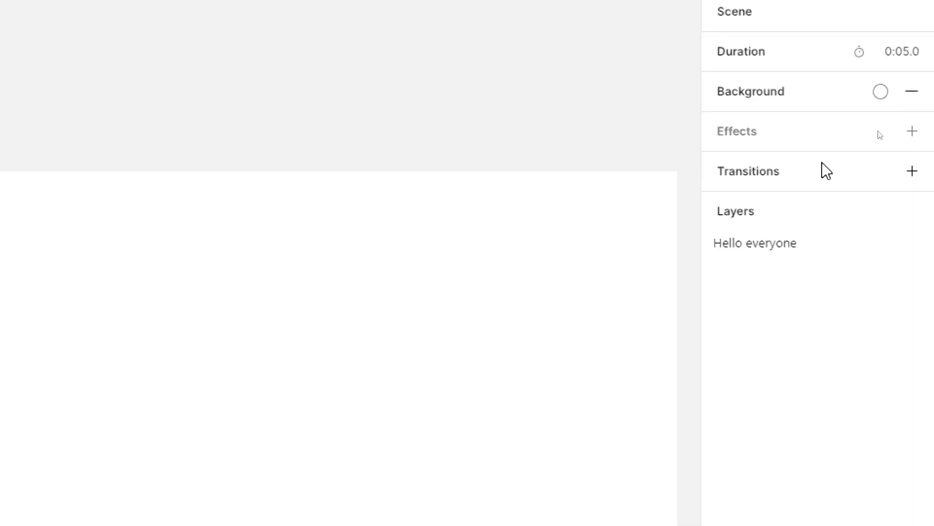
left_click(882, 92)
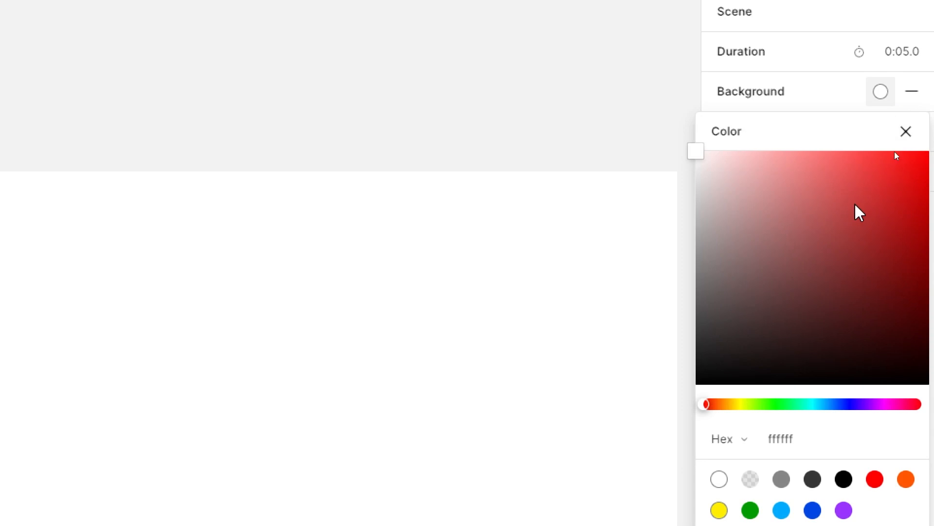
left_click(877, 204)
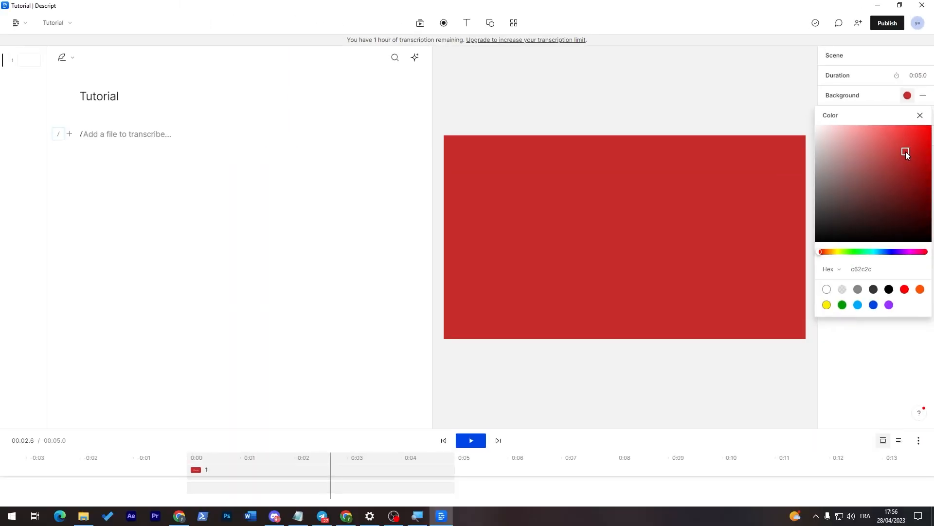
left_click(805, 368)
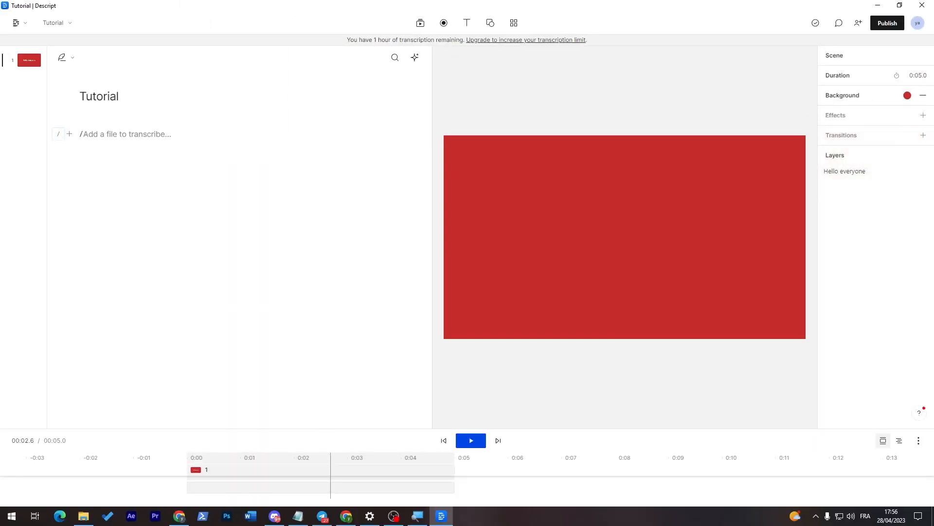
Step: Add a second text layer to the scene, keeping its default "Title" text
left_click(69, 134)
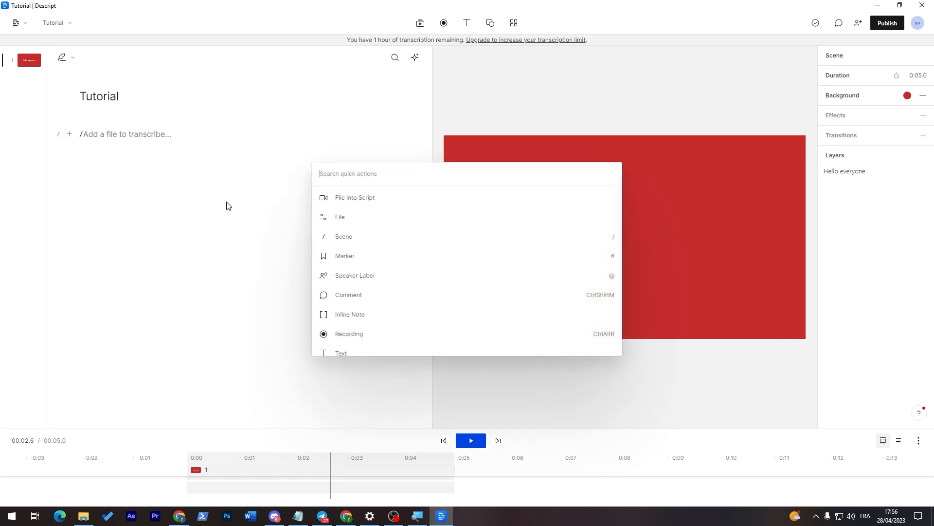
left_click(369, 351)
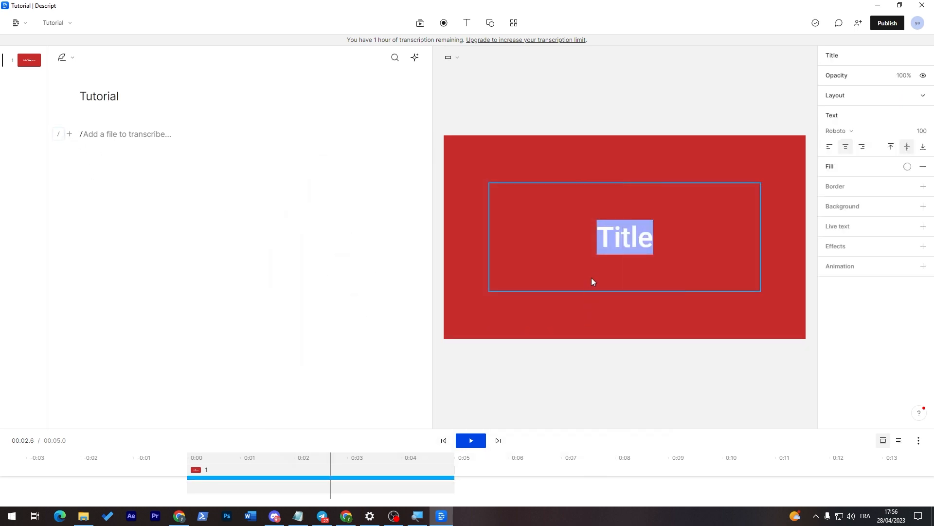
left_click(745, 316)
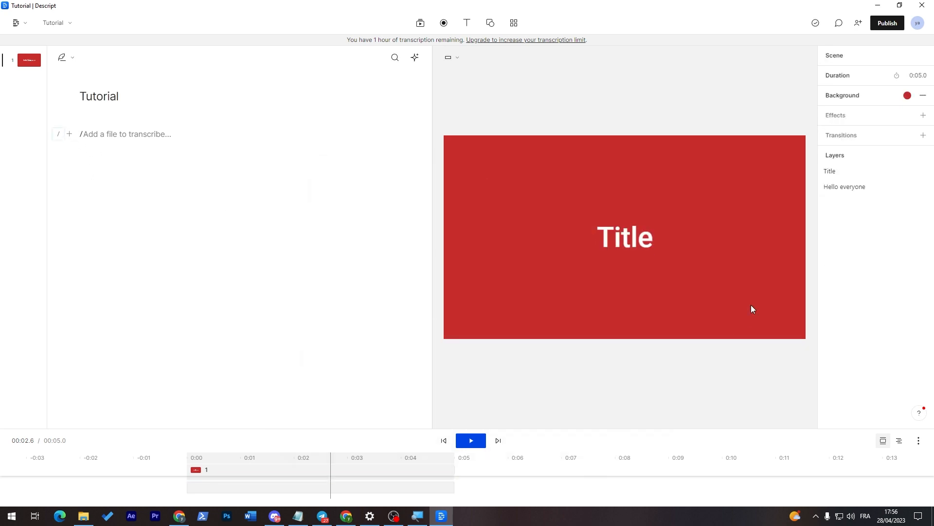
Step: Apply the Blur effect to the "Title" text layer
left_click(633, 245)
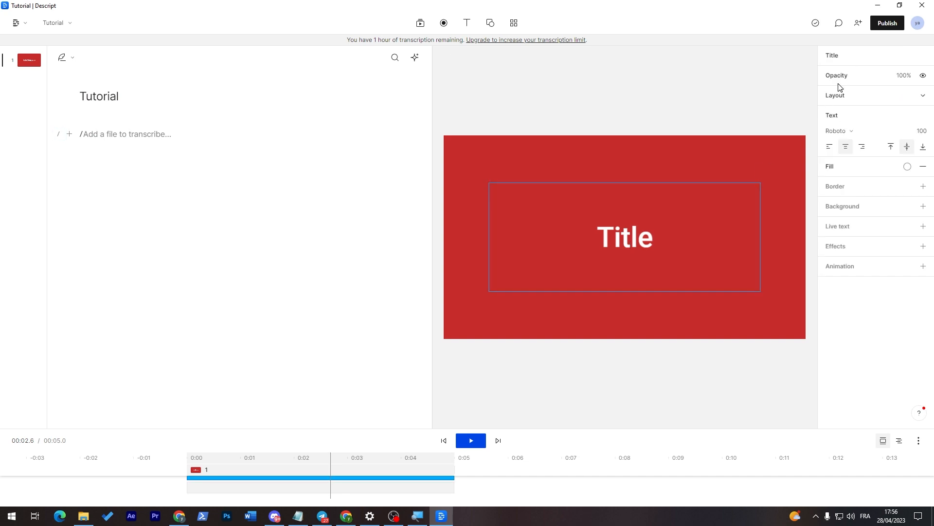
left_click_drag(905, 76, 543, 257)
left_click(923, 247)
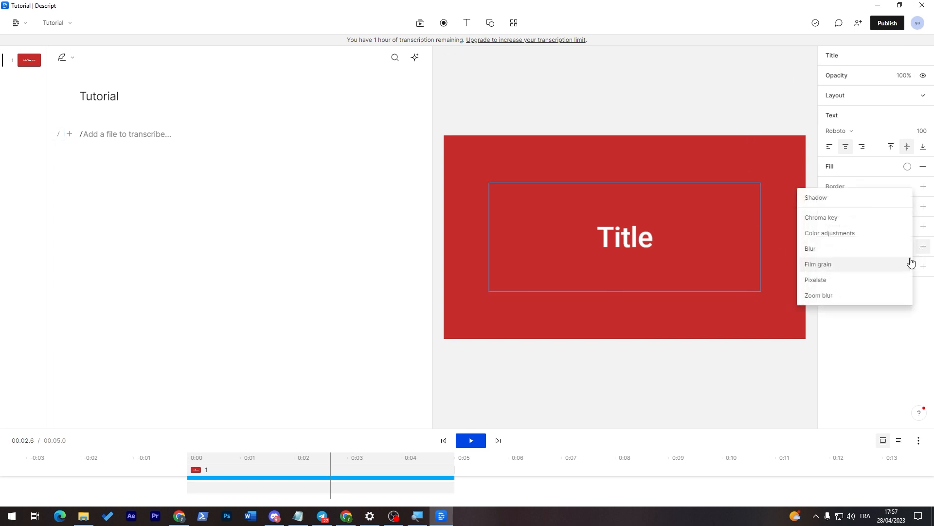
left_click(849, 250)
Step: Add the Film grain effect to the "Title" text layer and turn off its Blur effect
left_click(925, 248)
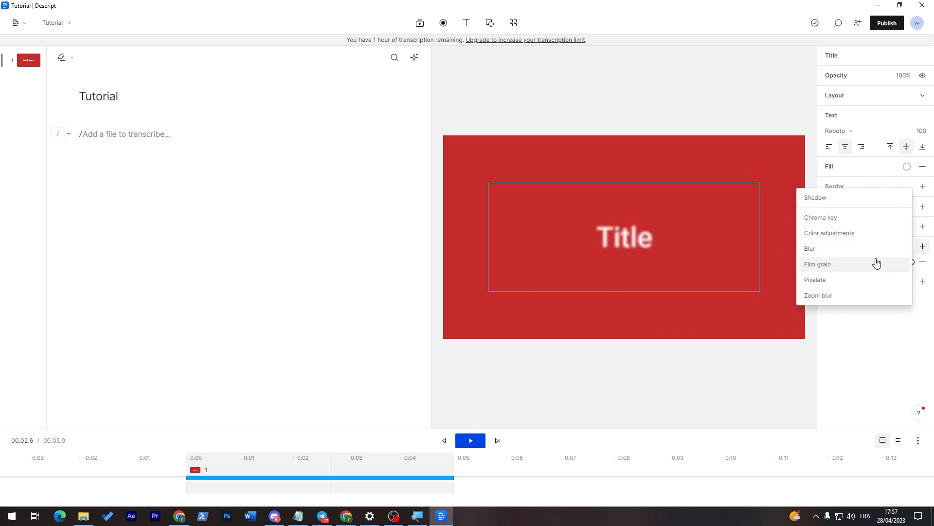
left_click(866, 265)
left_click(909, 263)
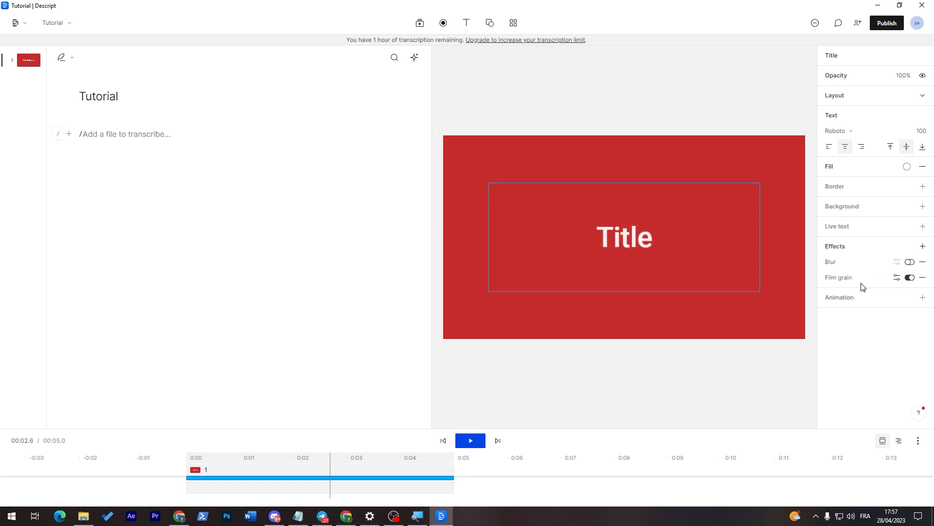
left_click(705, 364)
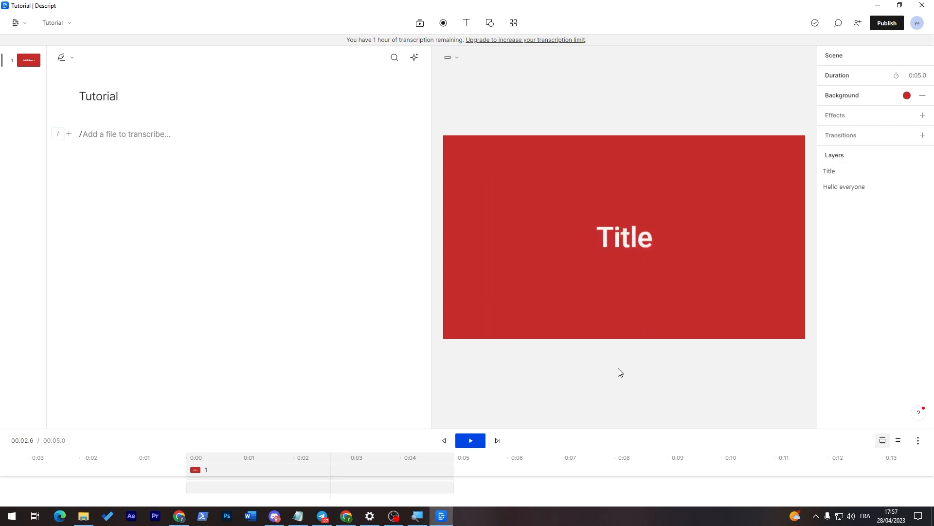
left_click(68, 134)
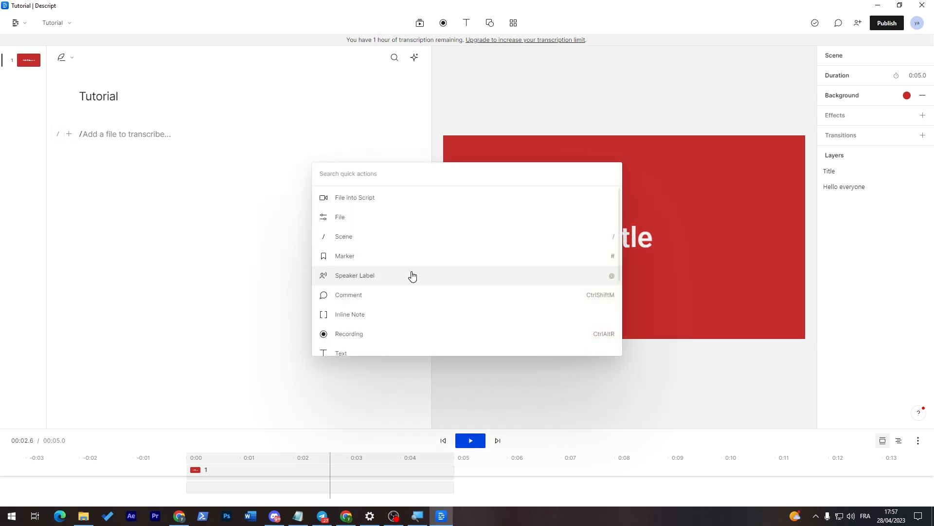
left_click(348, 200)
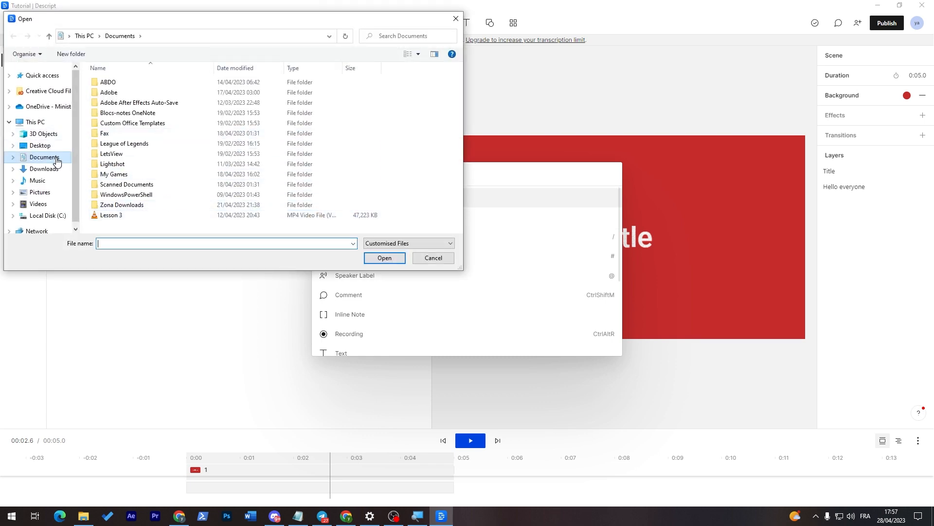
left_click(38, 203)
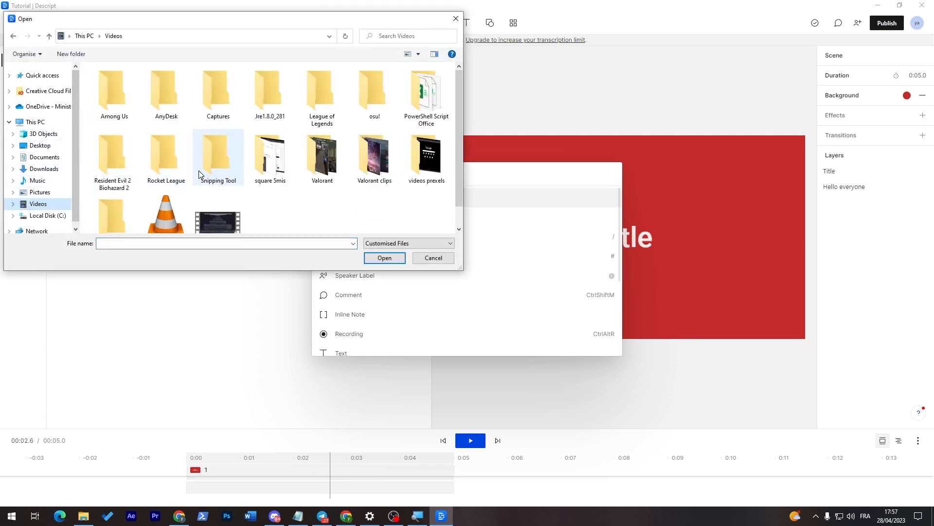
double_click(375, 152)
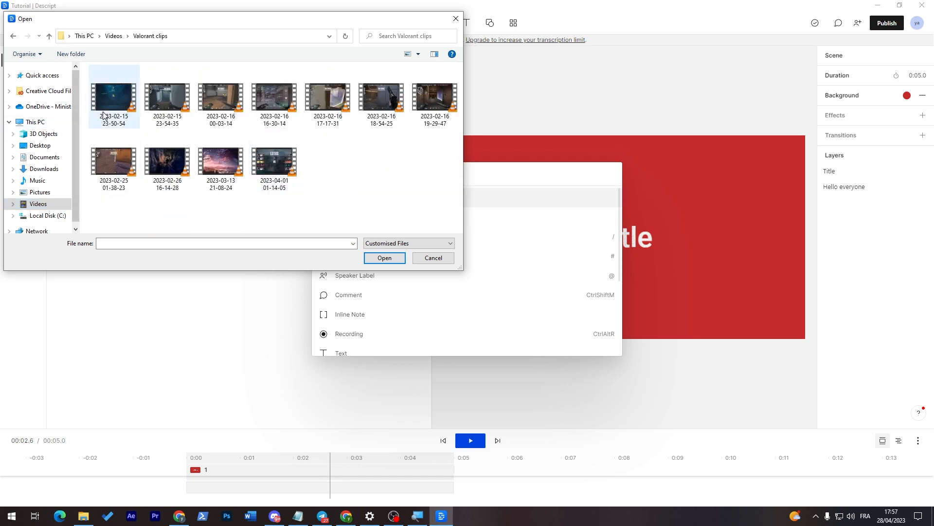
left_click(289, 174)
double_click(281, 164)
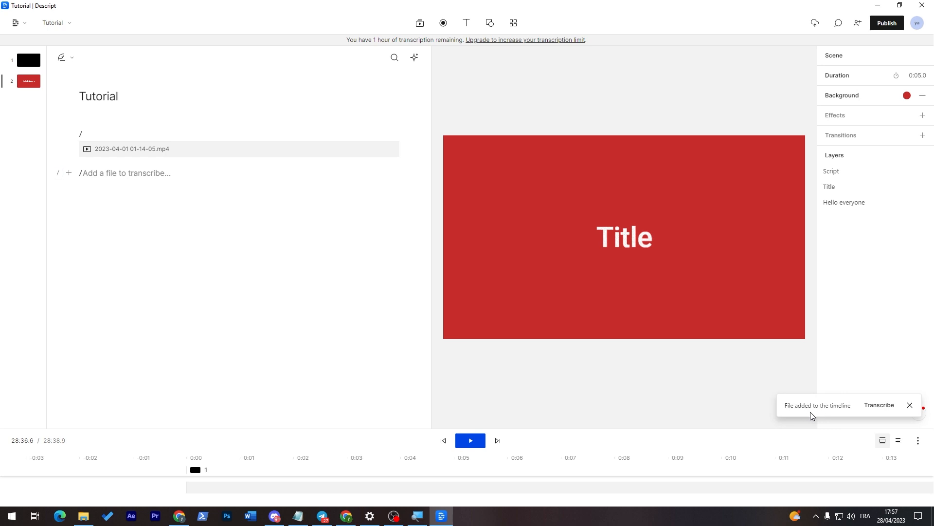
Step: Preview the inserted clip by scrubbing the playhead to about 4.0 s, 12.8 s and then 5.9 s
left_click(199, 472)
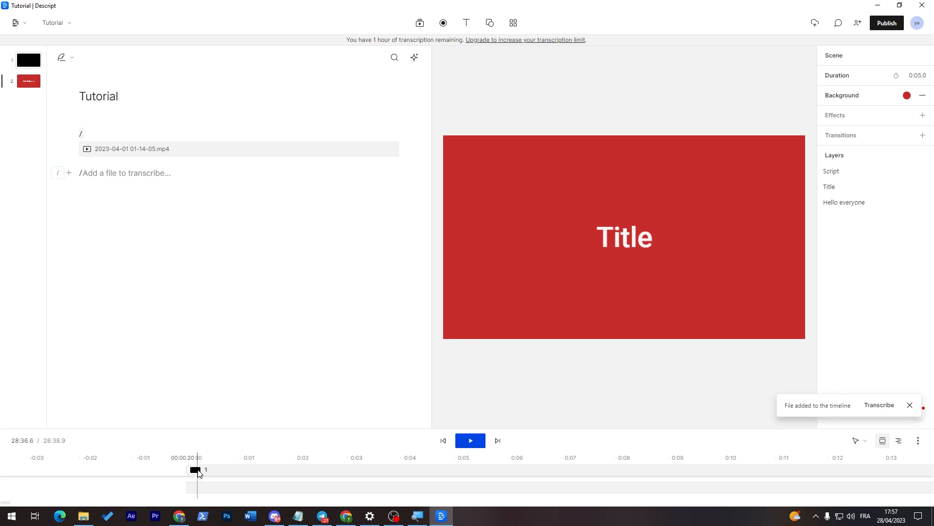
left_click_drag(200, 462, 402, 445)
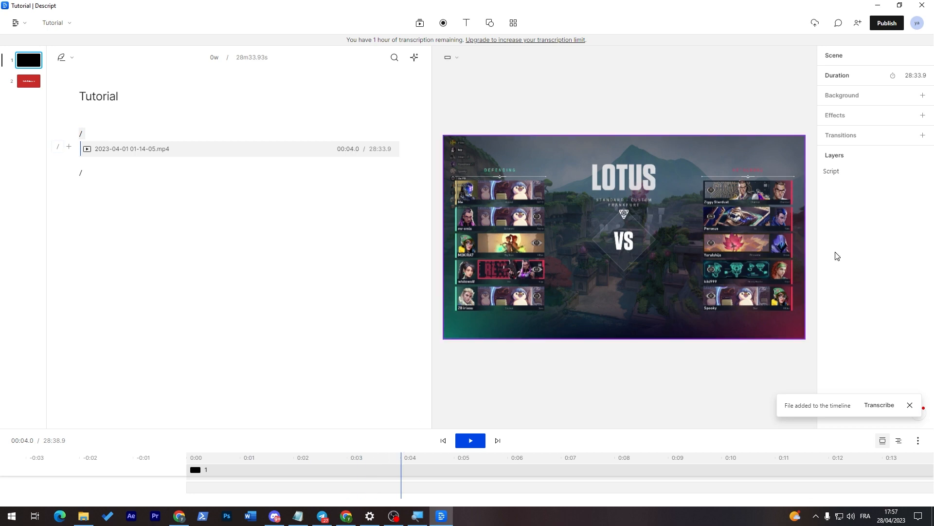
left_click_drag(402, 457, 871, 466)
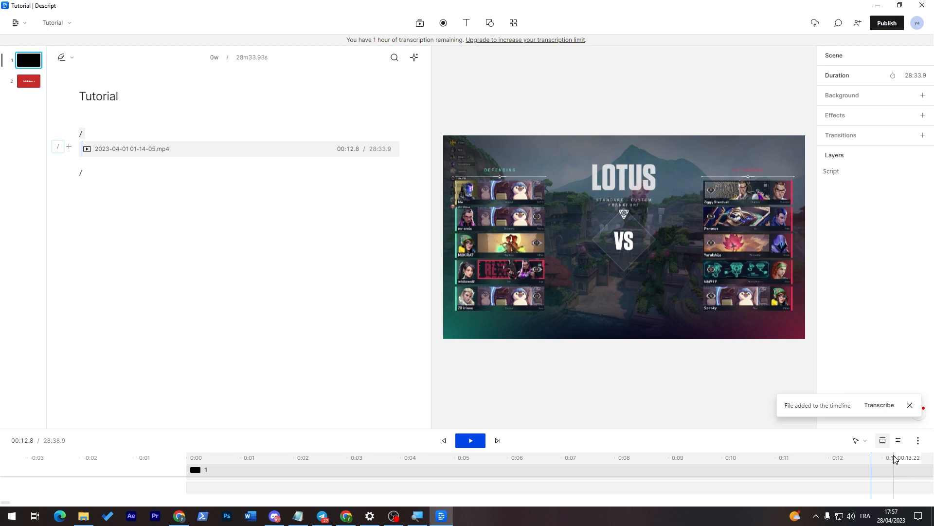
left_click(503, 457)
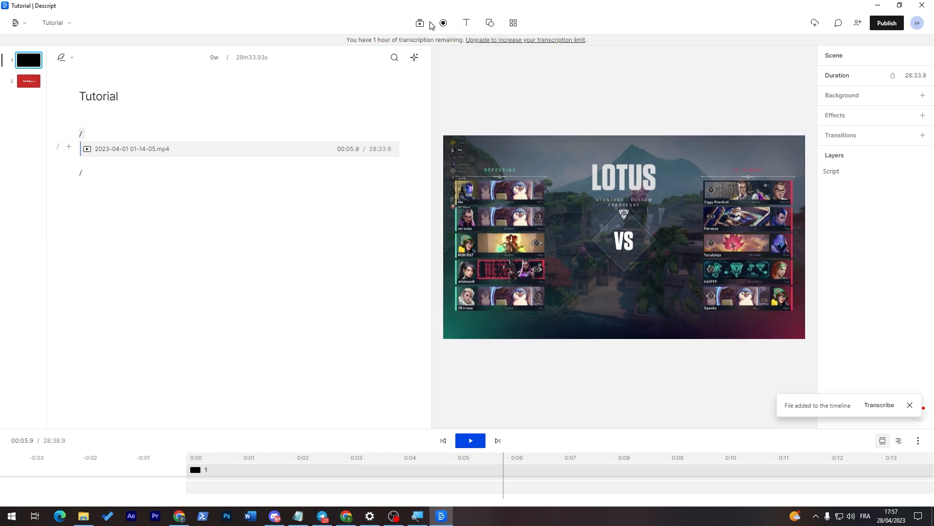
Step: Open the publishing options, review the subscription upgrade and its cost, and close it without purchasing
left_click(886, 23)
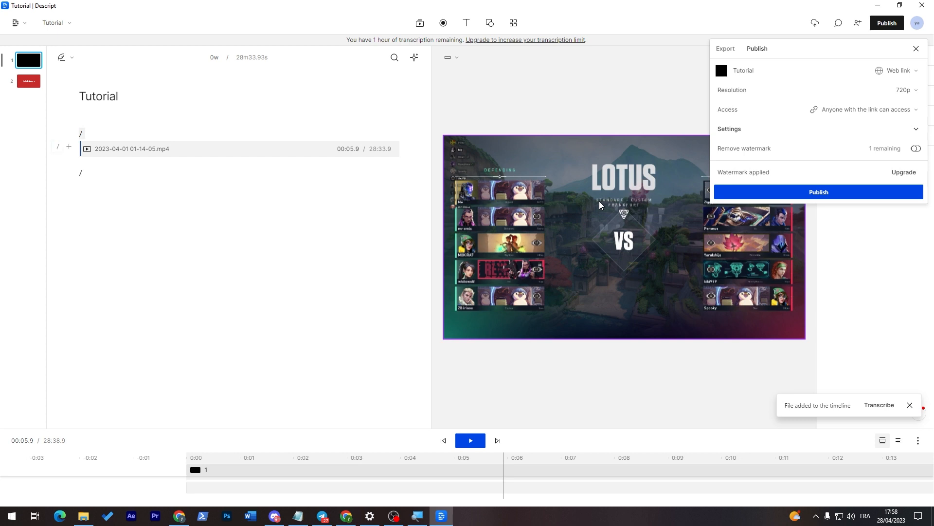
left_click(909, 173)
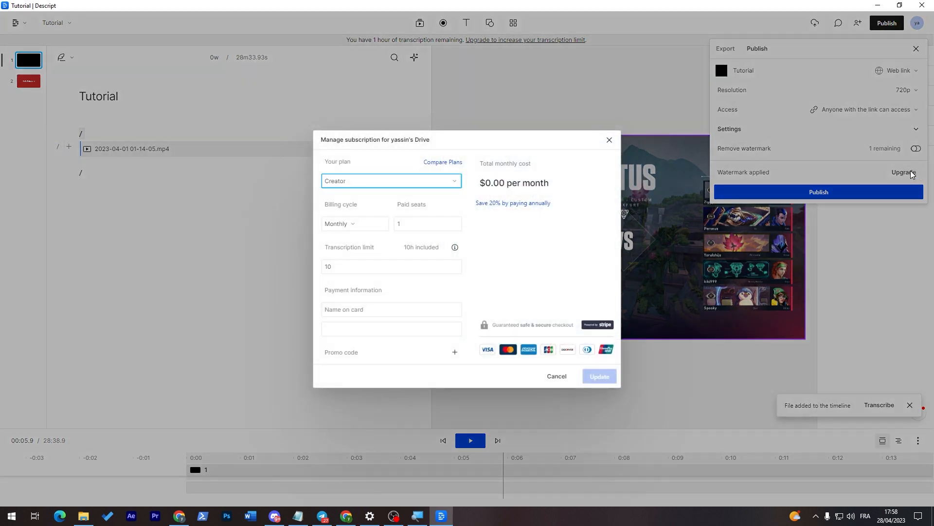
left_click(571, 237)
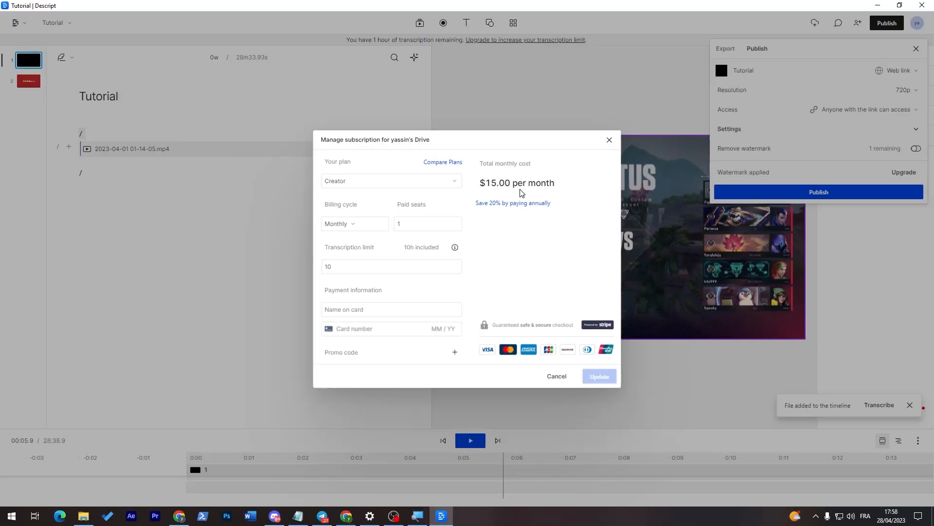
left_click(609, 140)
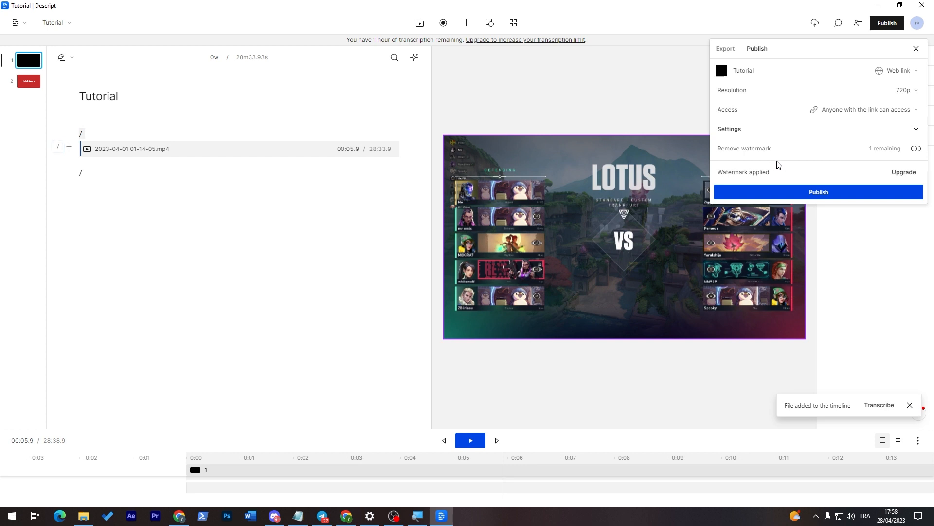
Step: Turn on watermark removal for publishing and check the available resolutions
left_click(917, 149)
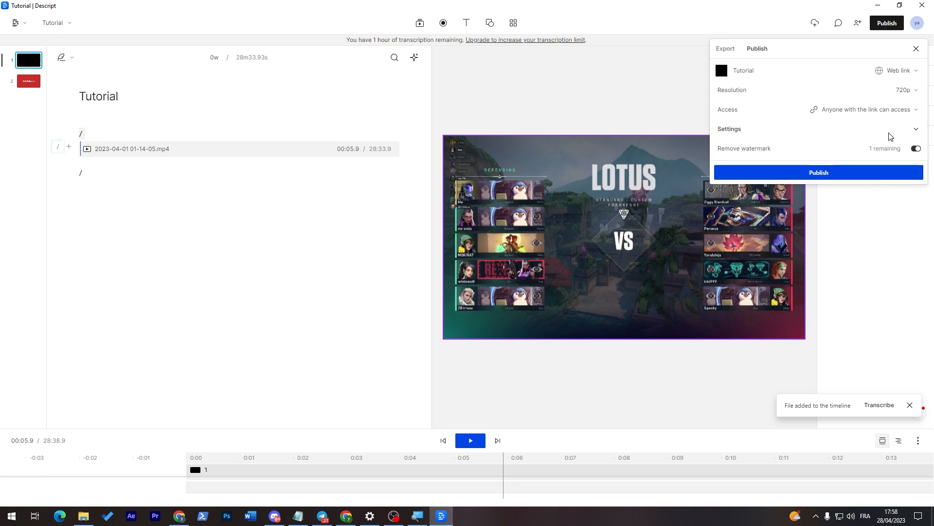
left_click(917, 94)
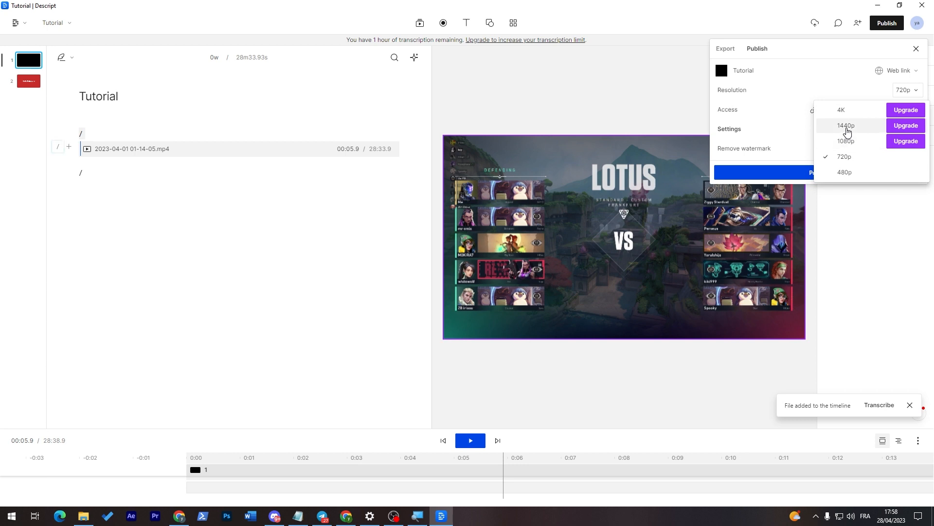
left_click(781, 148)
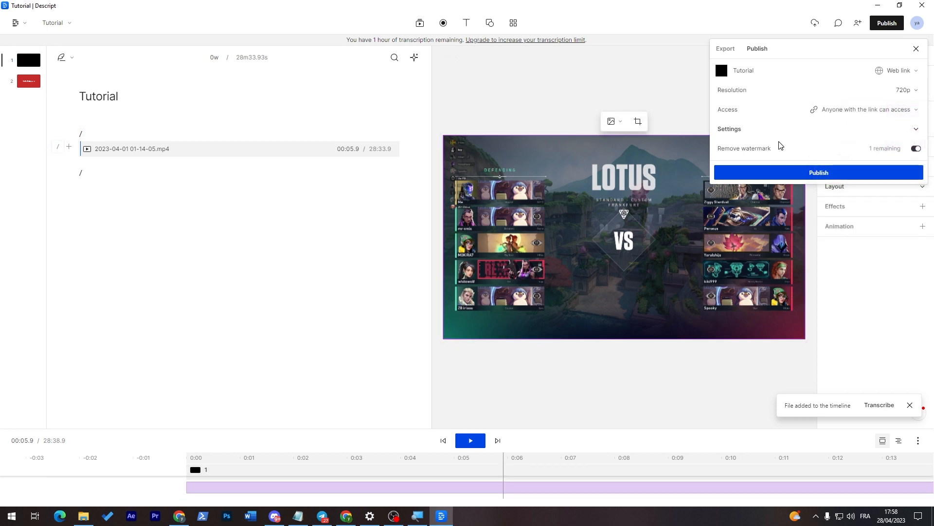
Step: Check the access options for the published video and set the publishing destination to YouTube
left_click(876, 110)
left_click(877, 108)
left_click(906, 71)
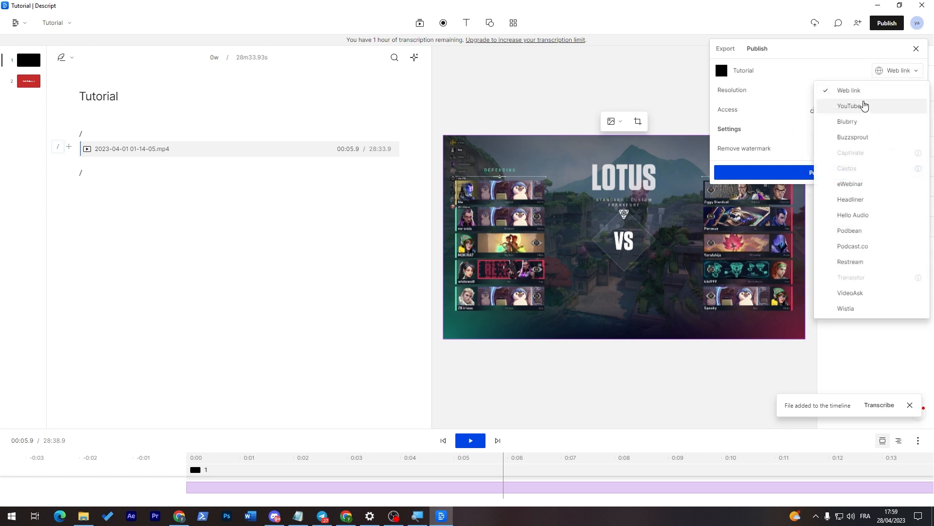
left_click(896, 105)
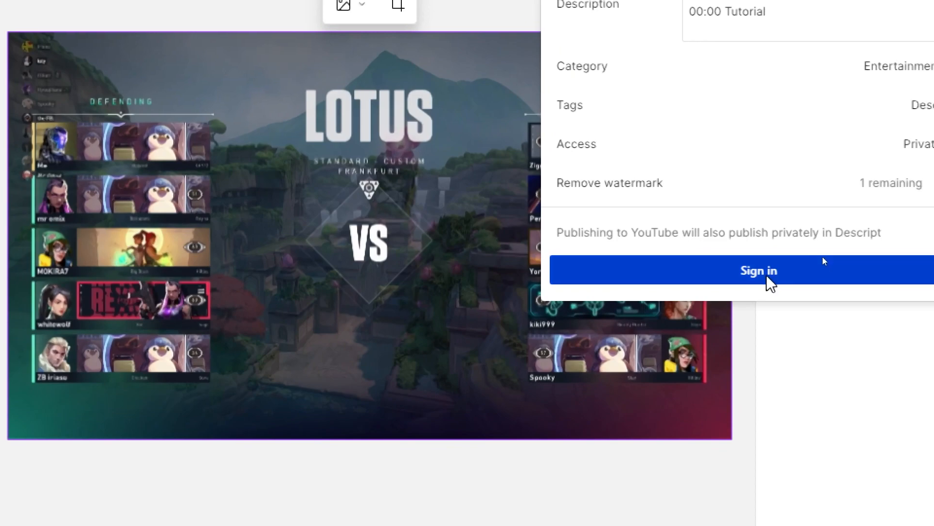
Step: Start the YouTube sign-in with a Google account and its brand channel, decline the access request and return to Descript
left_click(822, 257)
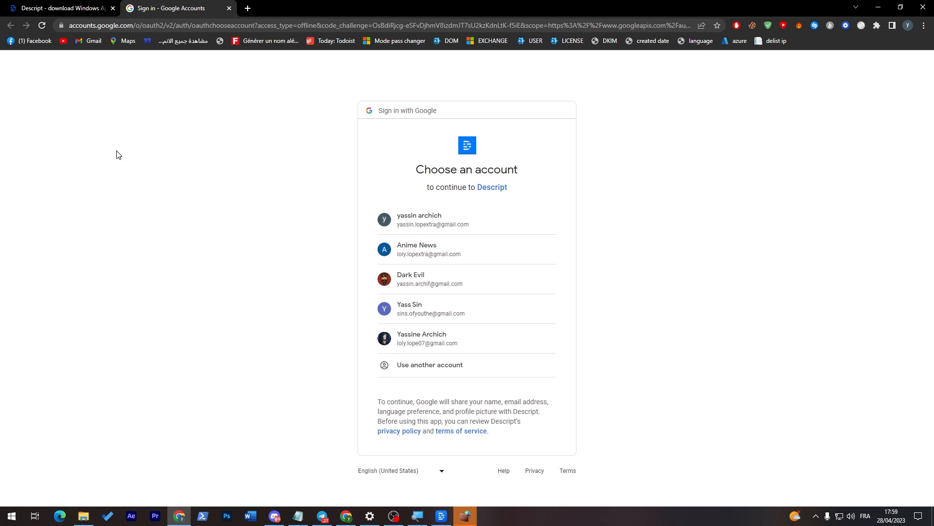
left_click(437, 230)
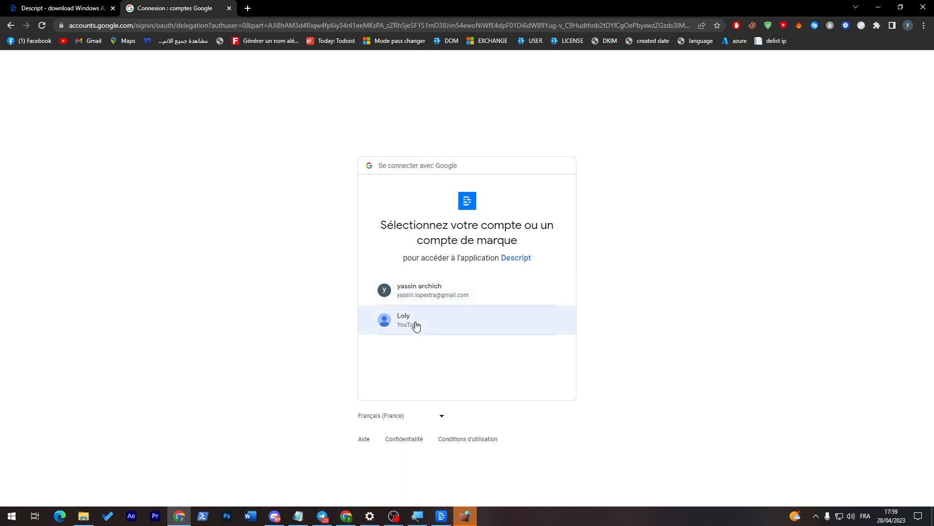
left_click(416, 325)
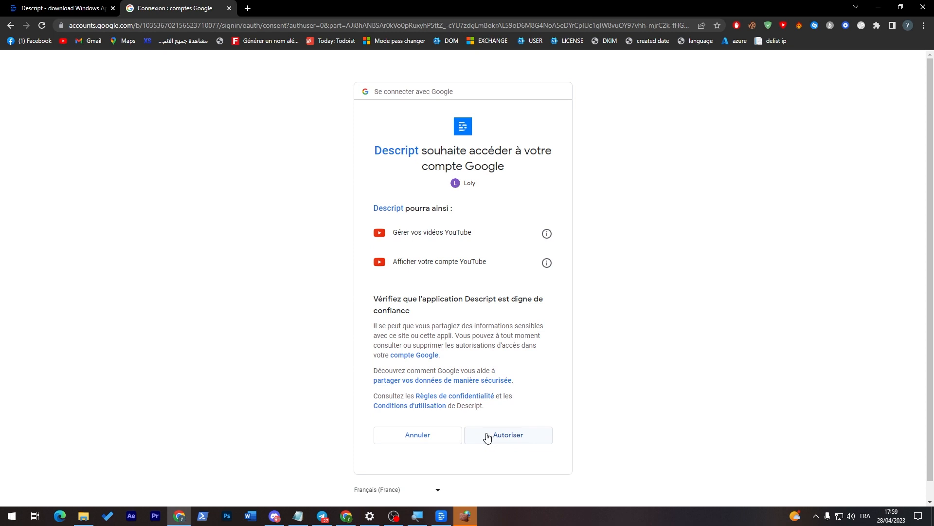
left_click(434, 432)
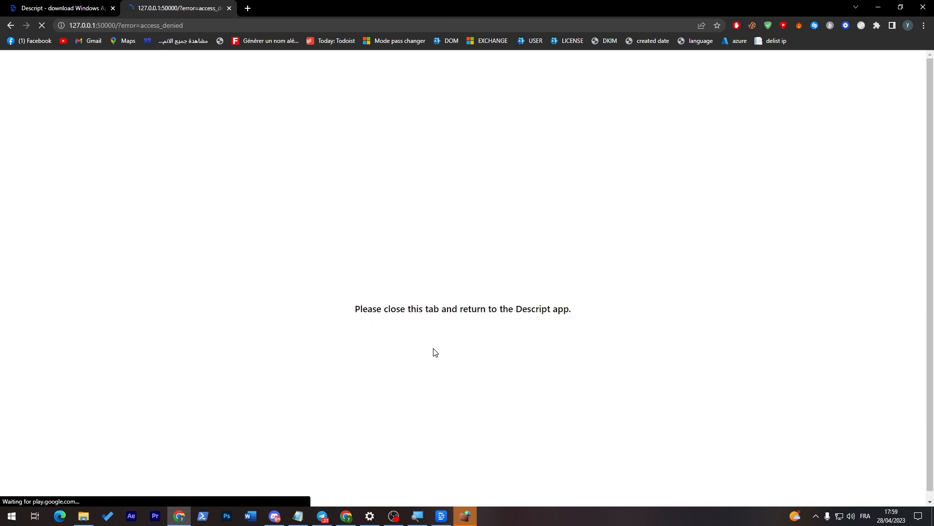
left_click(565, 109)
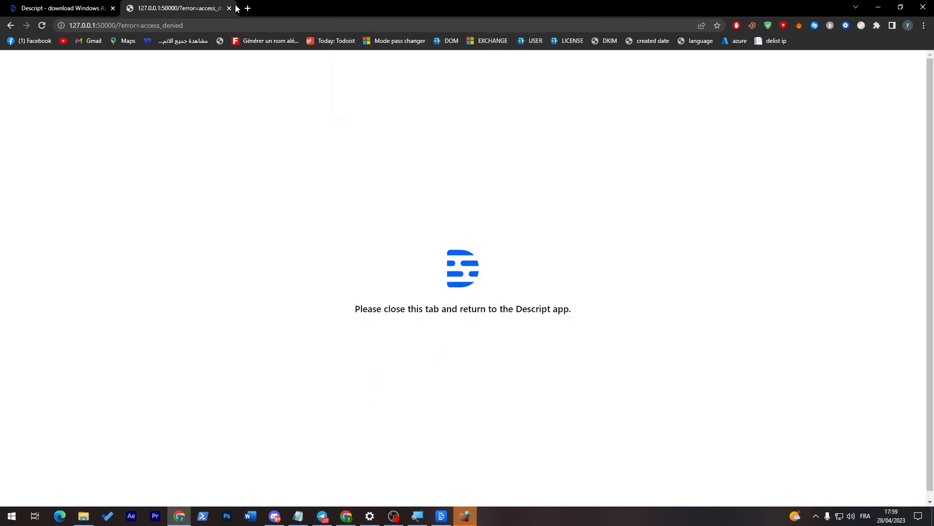
left_click(229, 8)
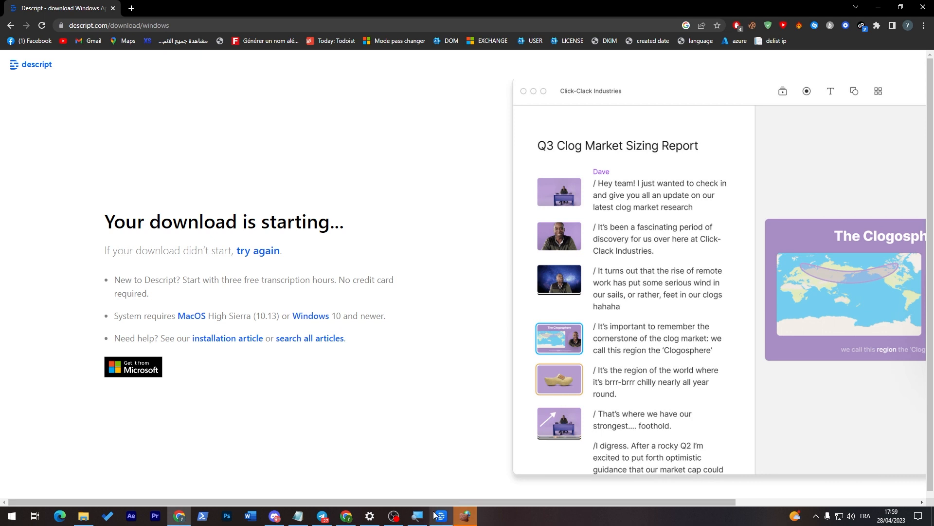
left_click(441, 517)
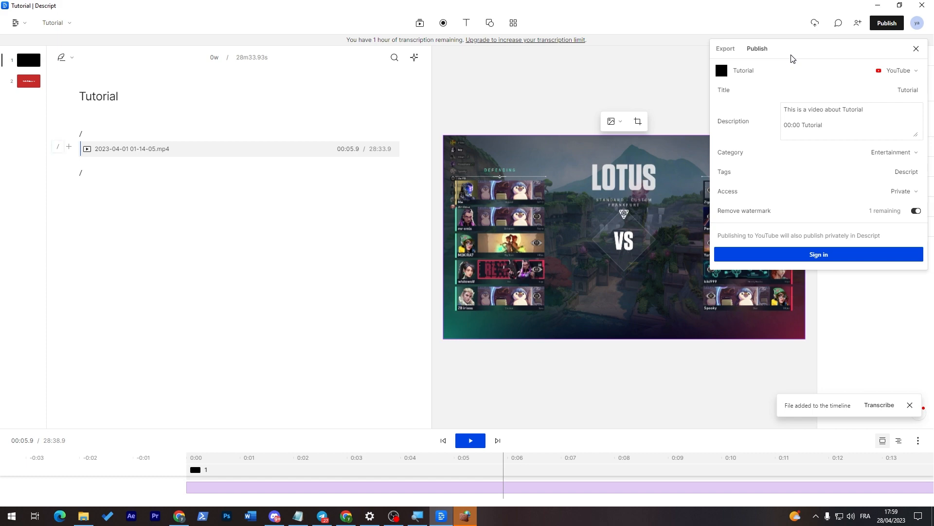
Step: Switch from publishing to the video export settings and review the composition and resolution choices
left_click(726, 49)
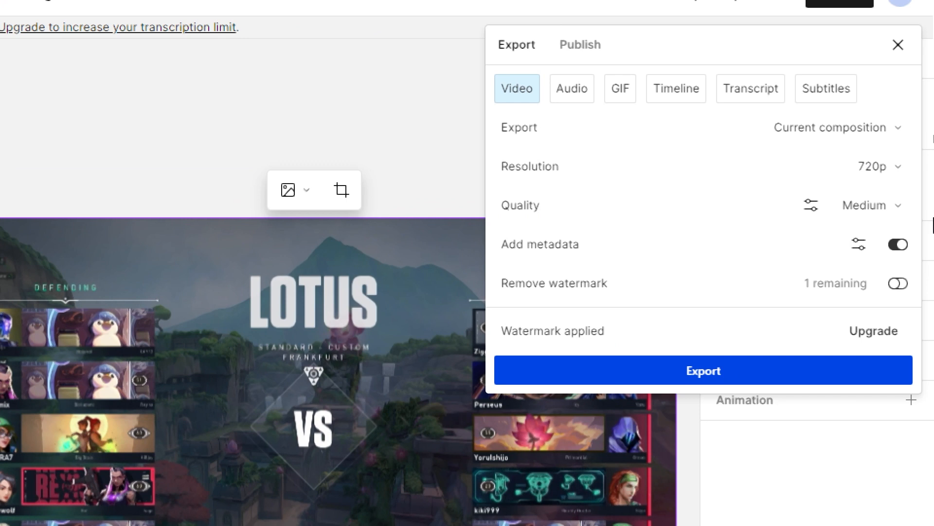
left_click(822, 137)
left_click(821, 139)
left_click(861, 173)
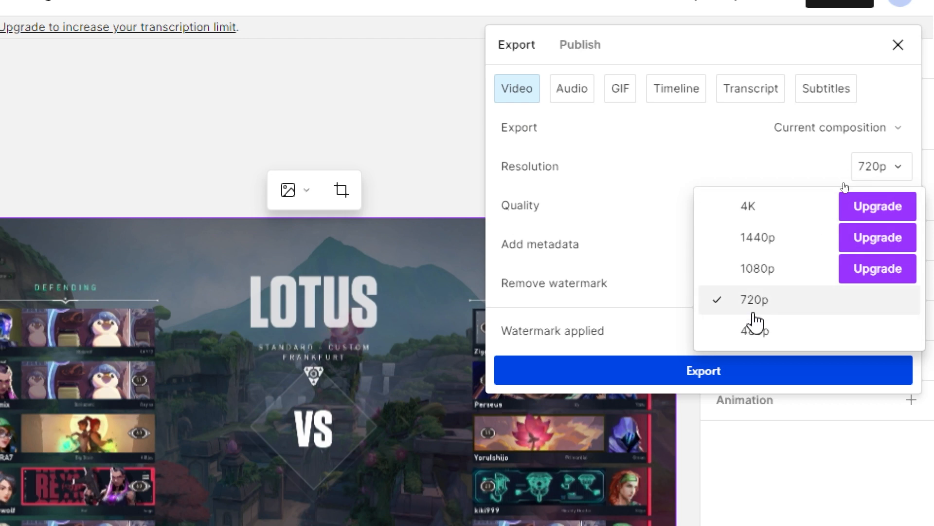
left_click(898, 166)
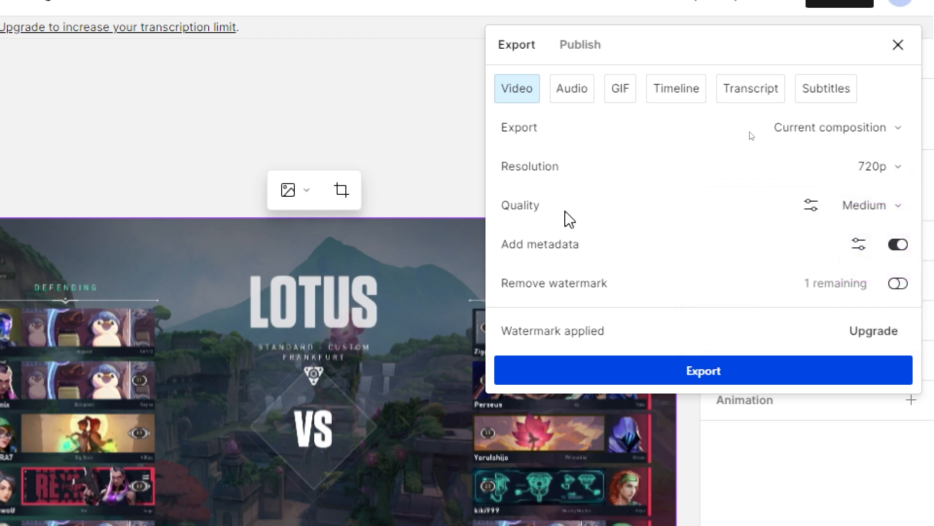
Step: Set the video export quality to High, with added metadata turned off and watermark removal turned on
left_click(882, 207)
left_click(762, 309)
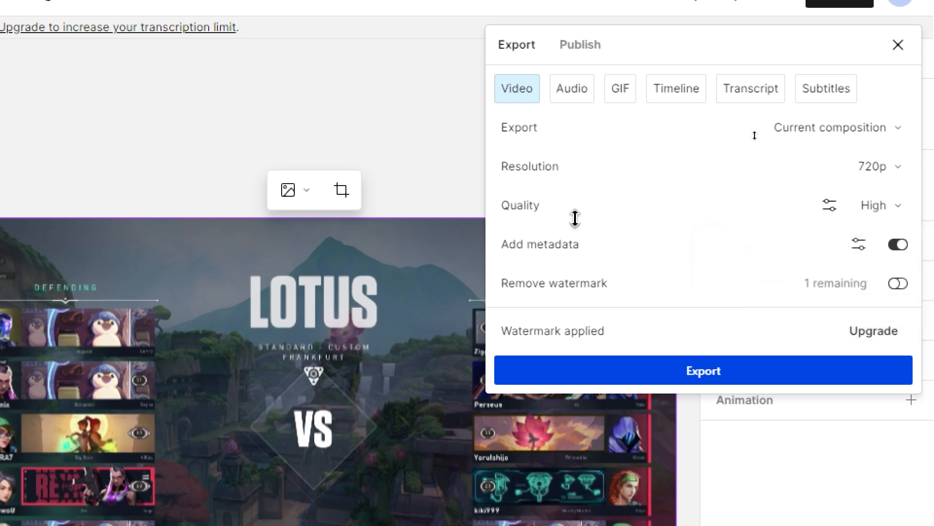
left_click(900, 247)
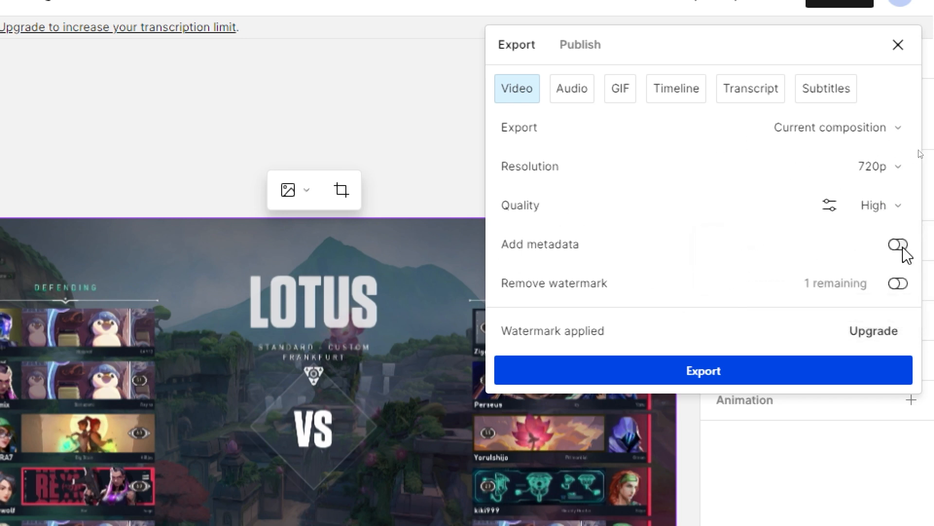
left_click(901, 285)
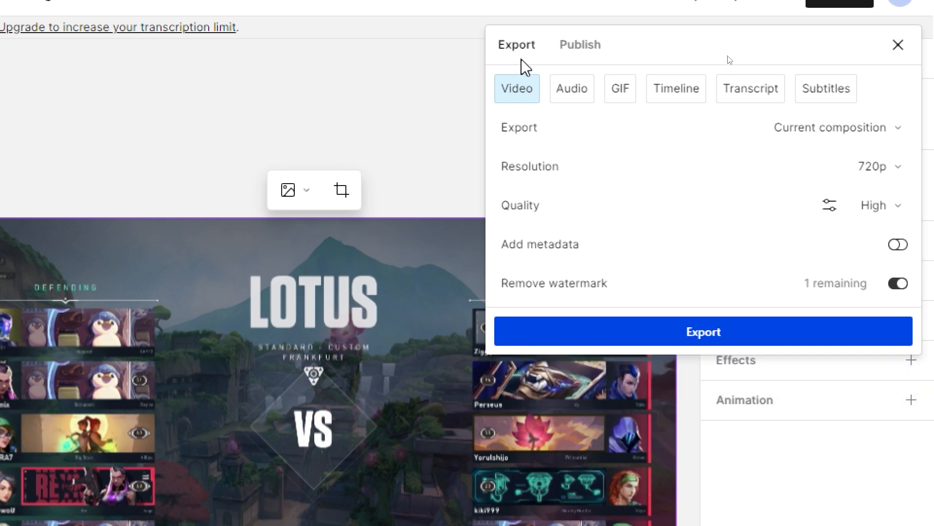
Step: Review the export settings for audio, GIF, timeline, transcript and subtitles
left_click(560, 102)
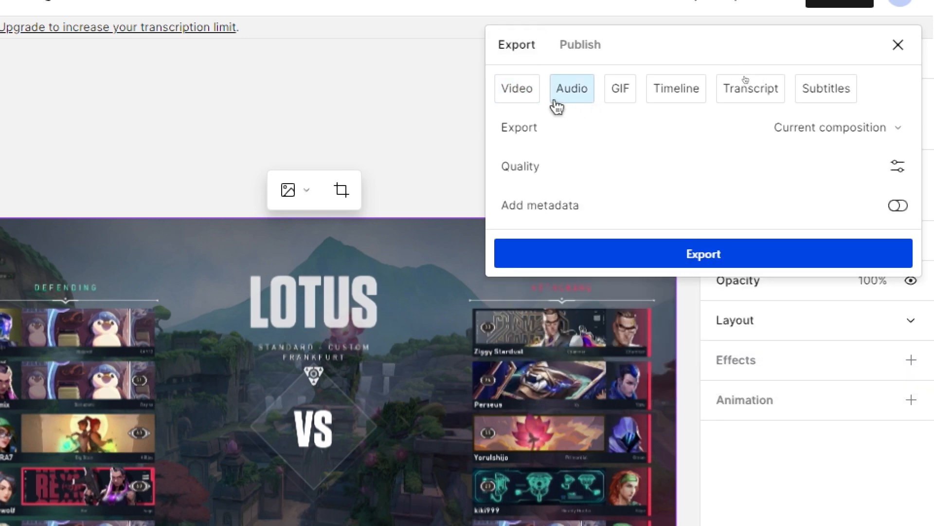
left_click(633, 99)
left_click(683, 107)
left_click(763, 107)
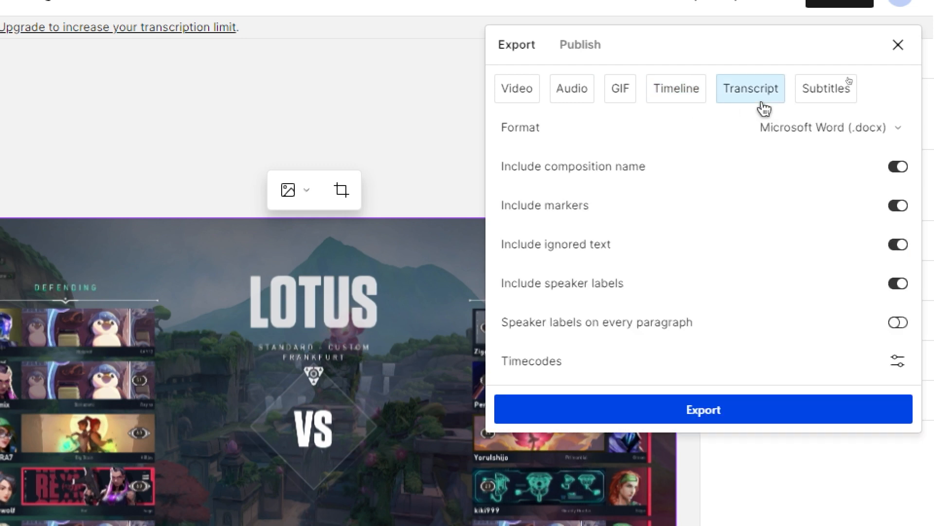
left_click(845, 104)
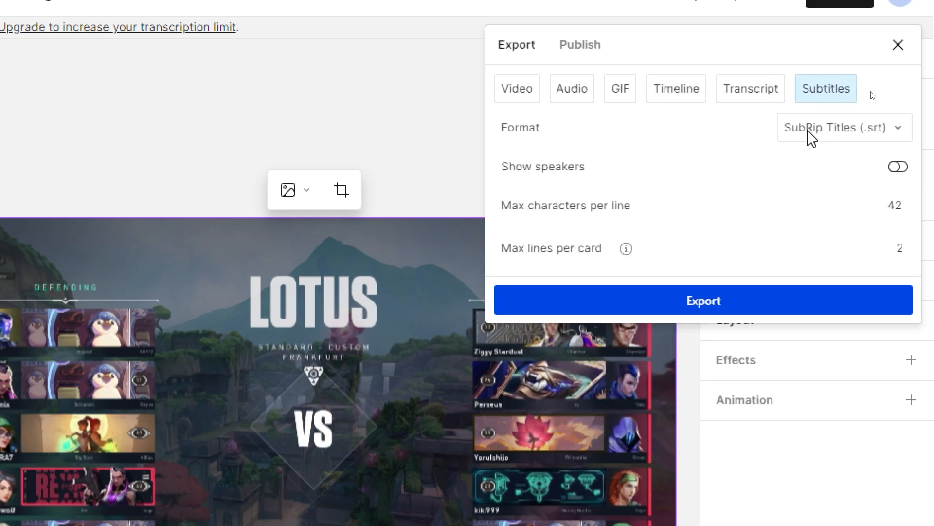